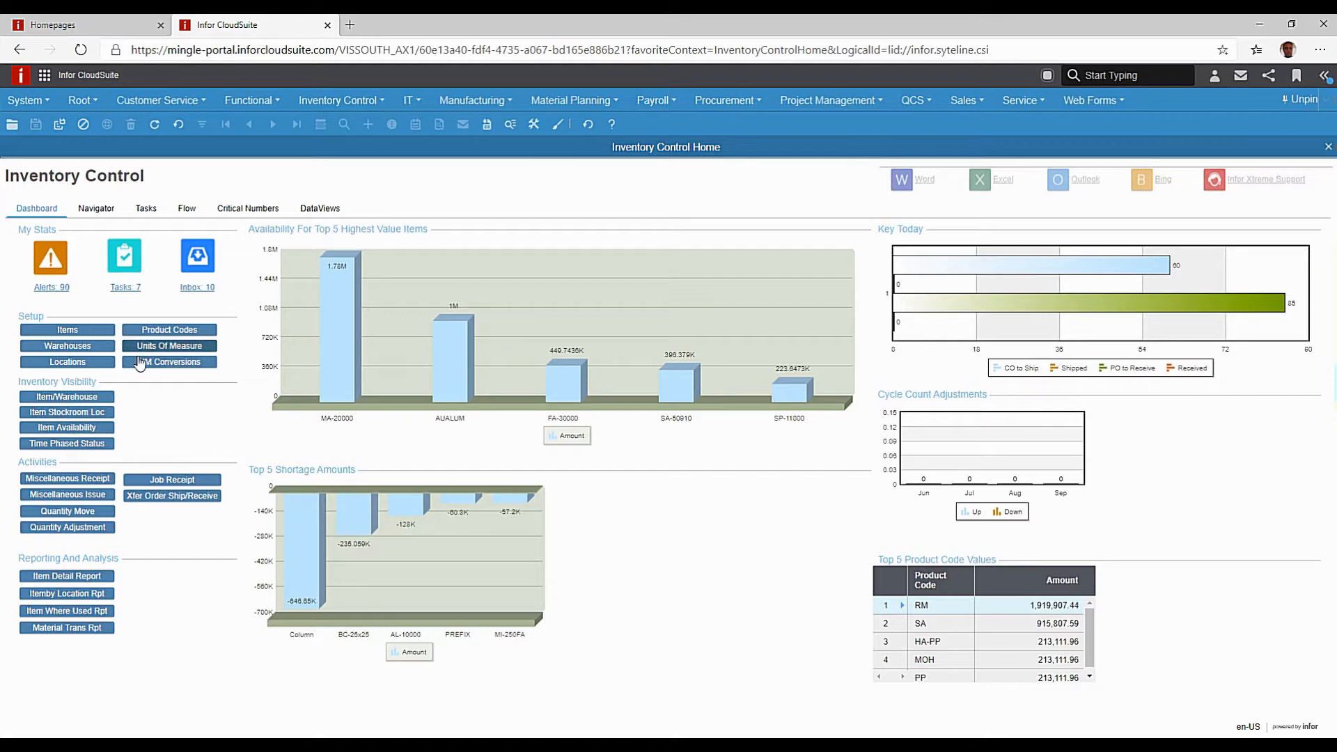
Step: Show the Navigator's inventory transactions with the multi-site group set to SITES
click(202, 347)
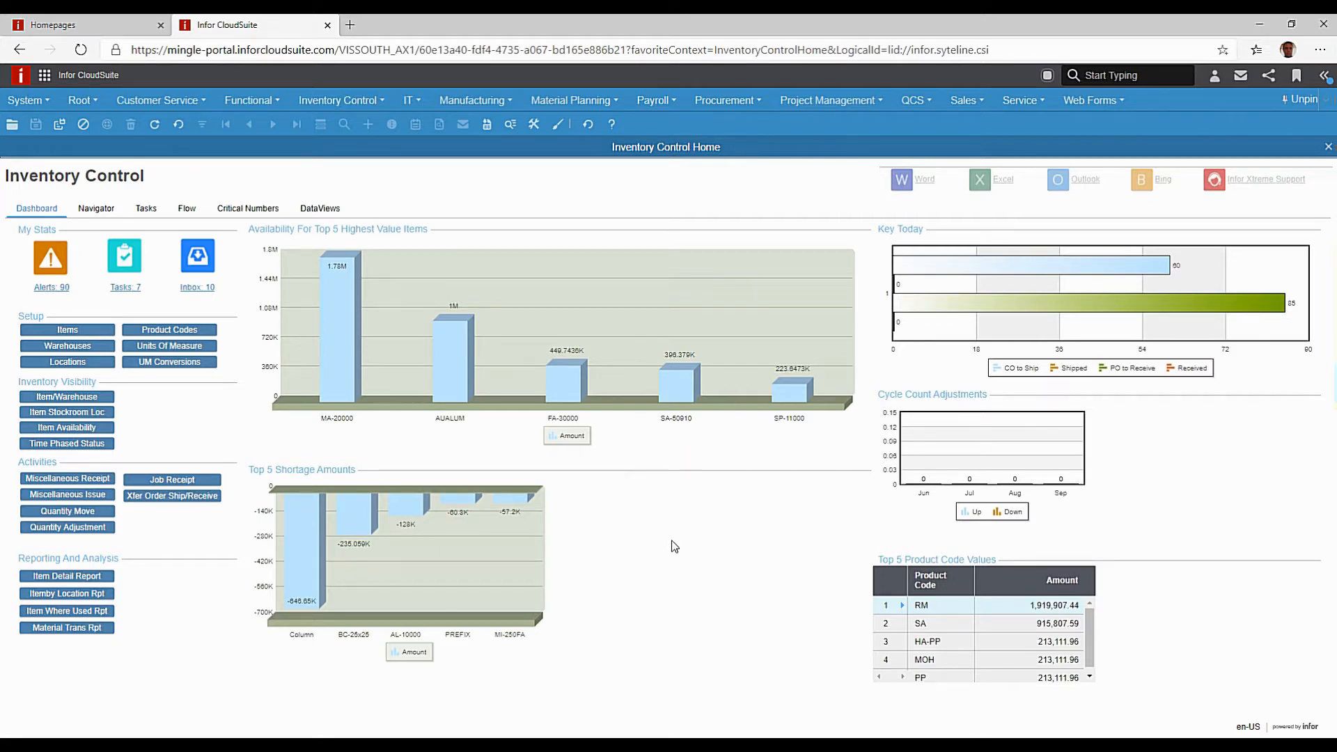
click(97, 209)
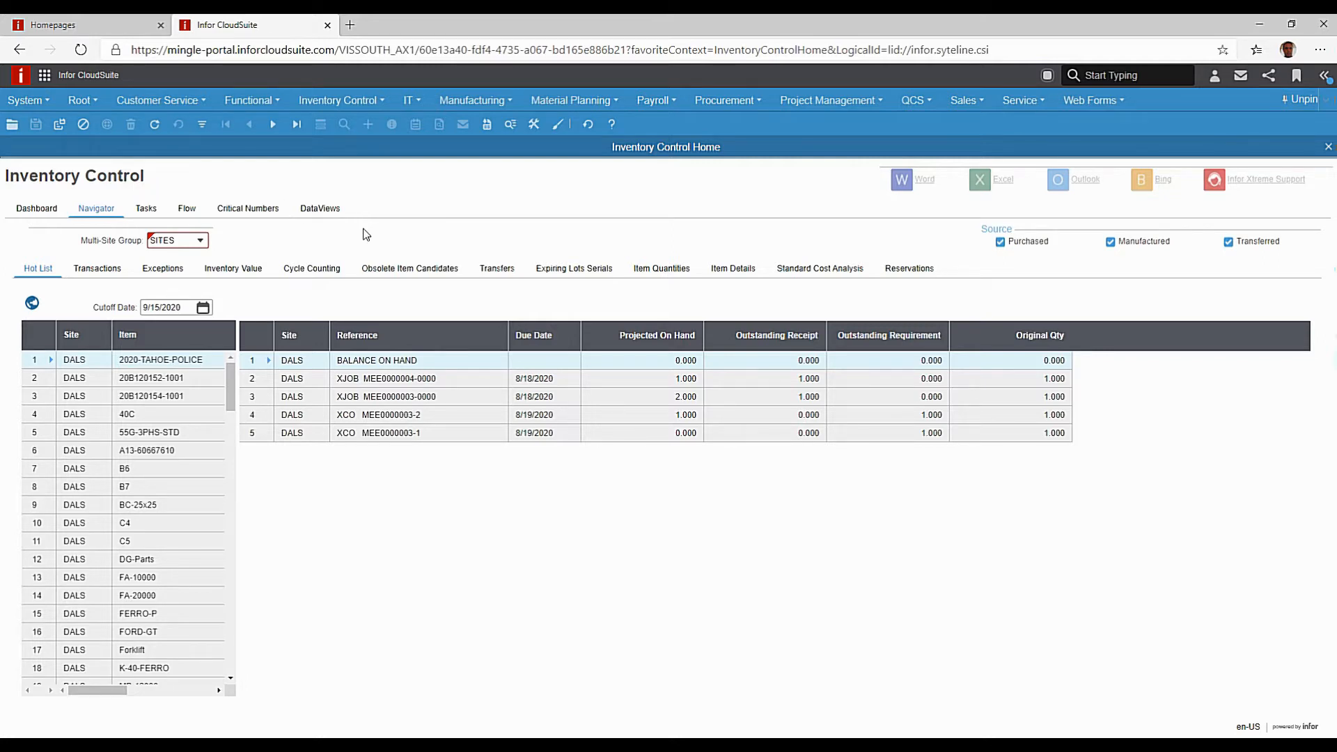
click(101, 269)
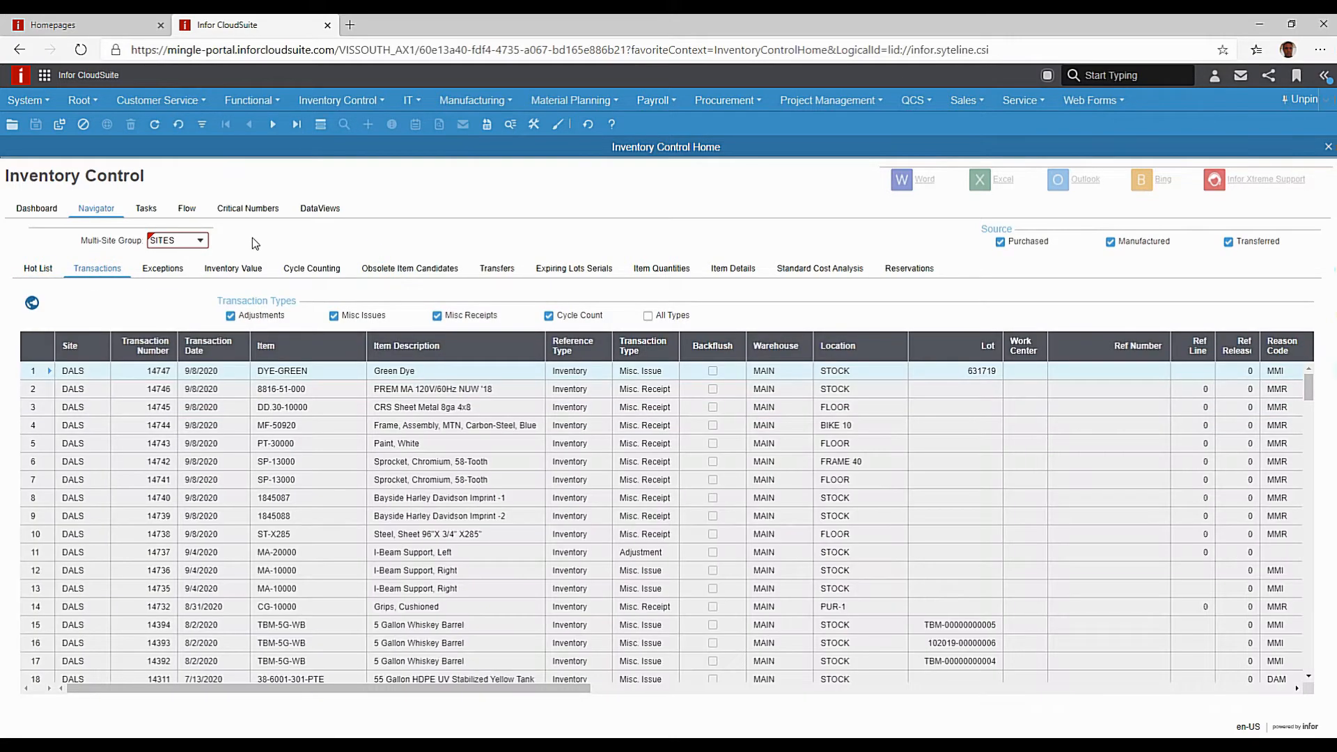
click(200, 242)
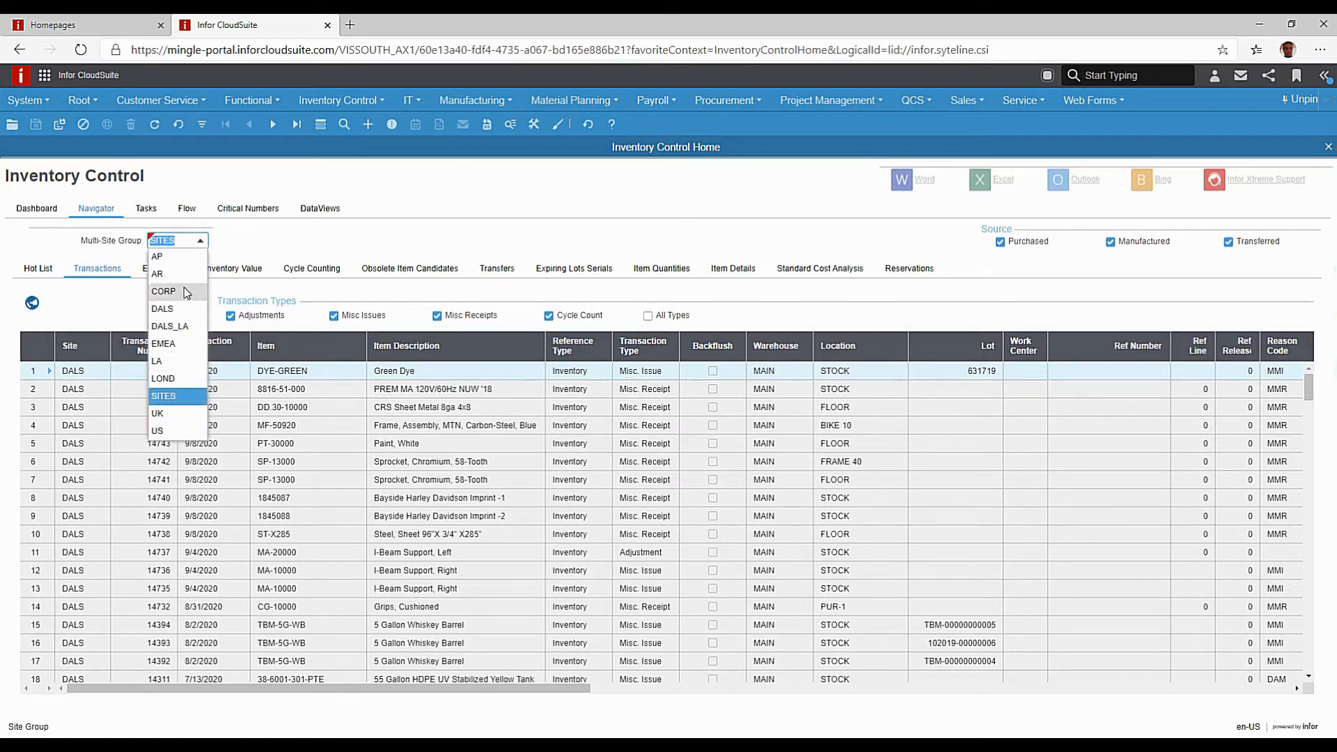
click(173, 398)
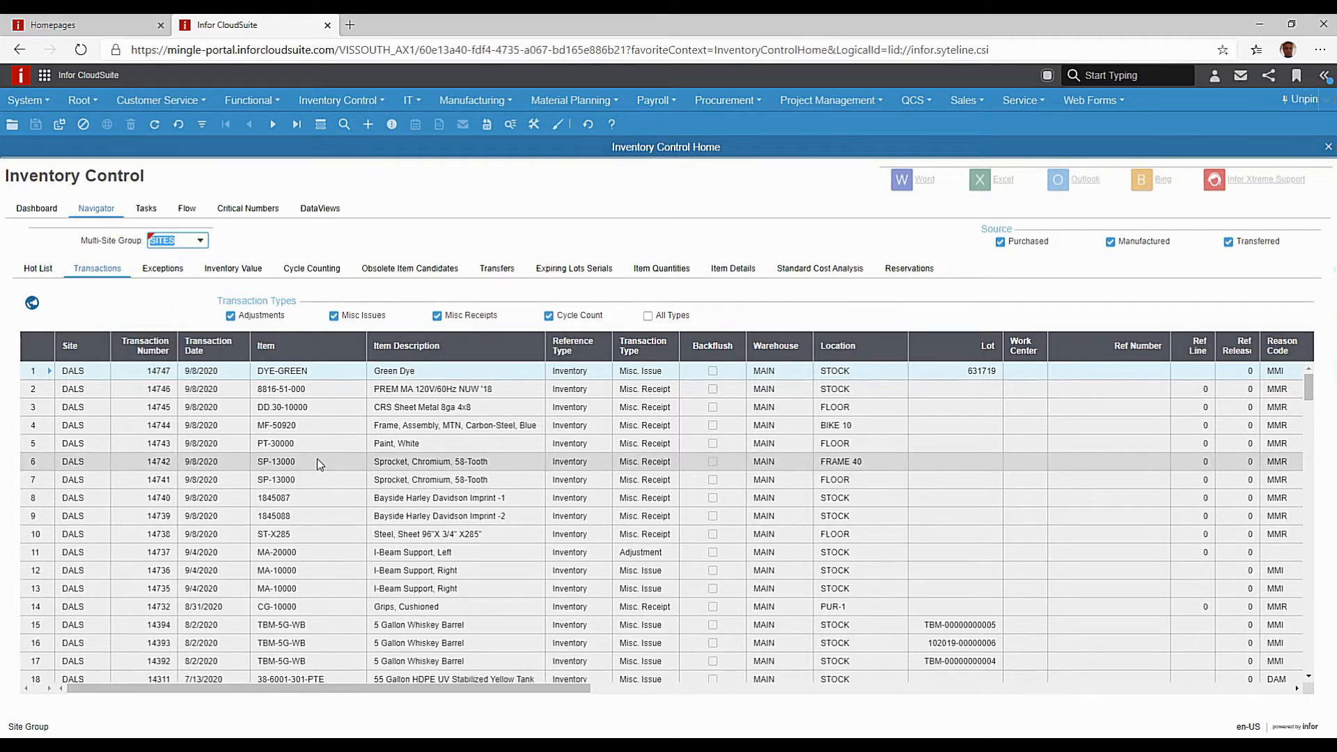
Step: Filter the inventory transactions in place to items matching FA*
key(F4)
click(313, 370)
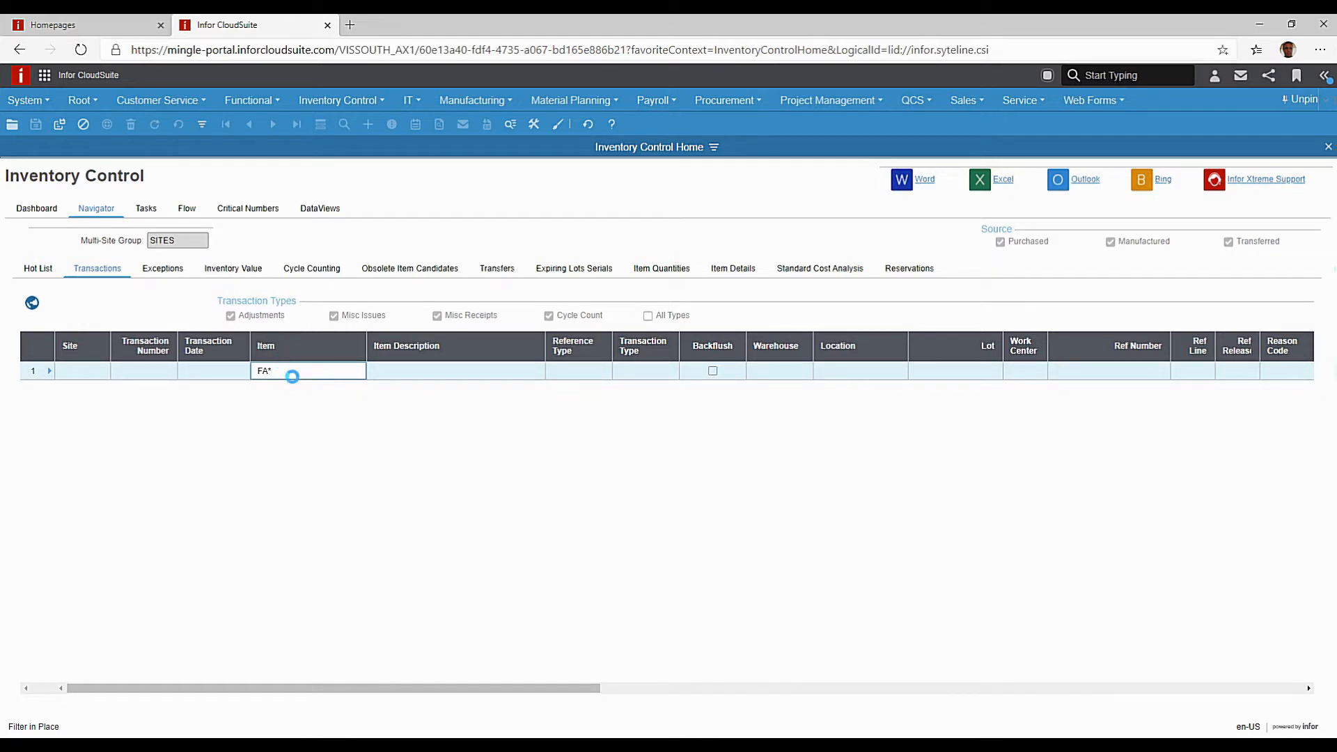
key(F4)
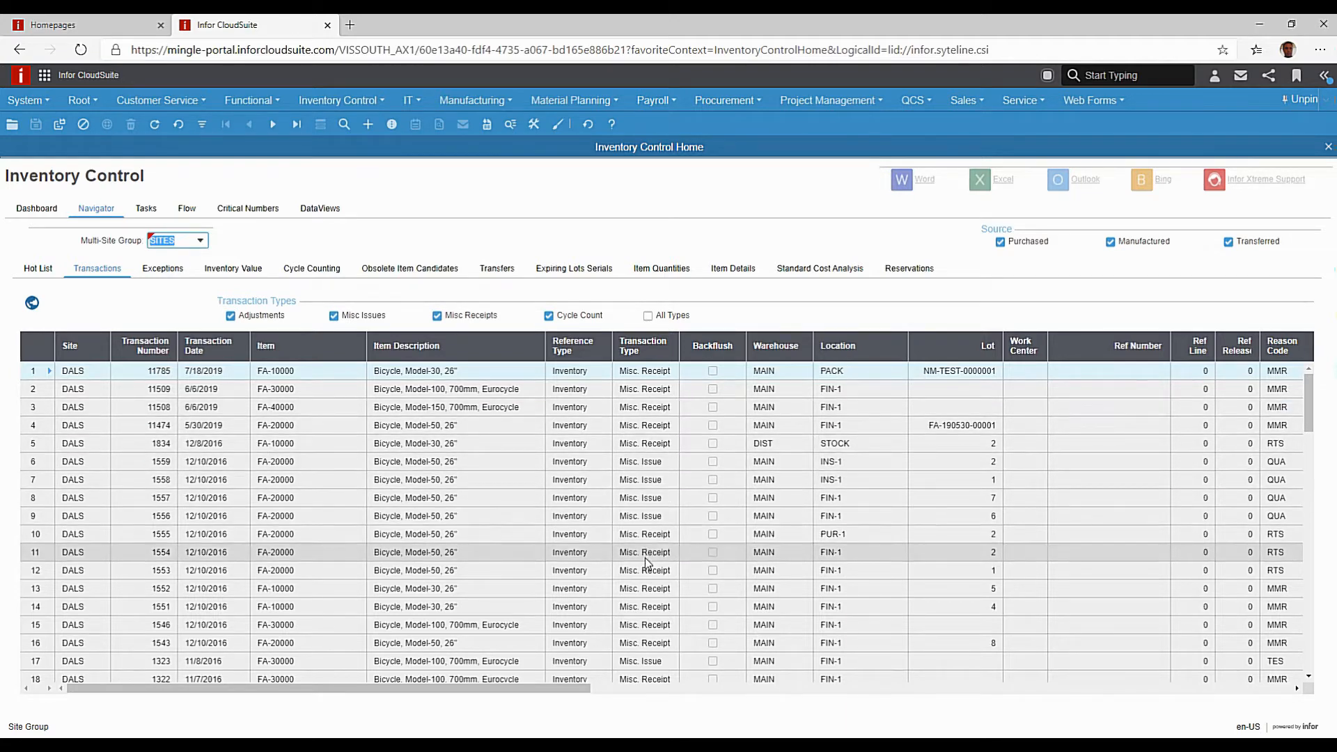
Step: Refine the FA* transaction filter in place to the Misc. Receipt transaction type
key(F4)
click(646, 371)
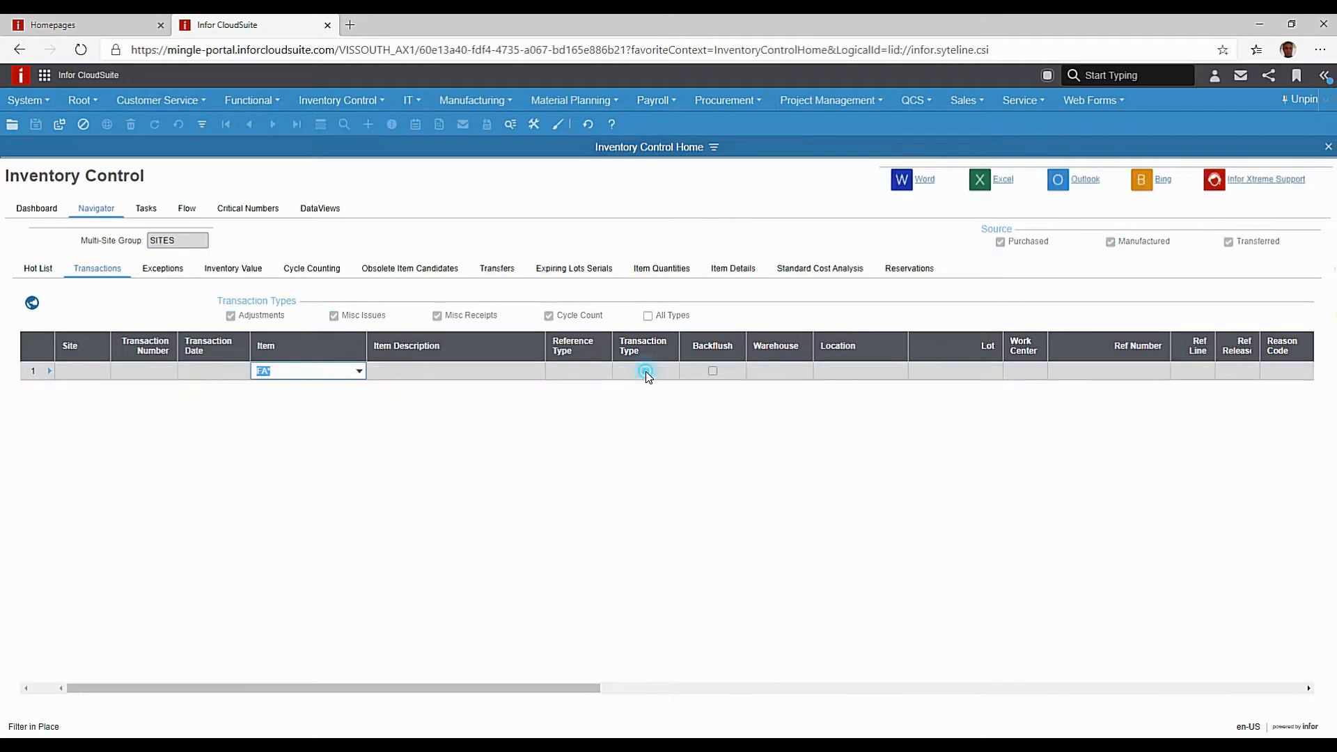
click(671, 371)
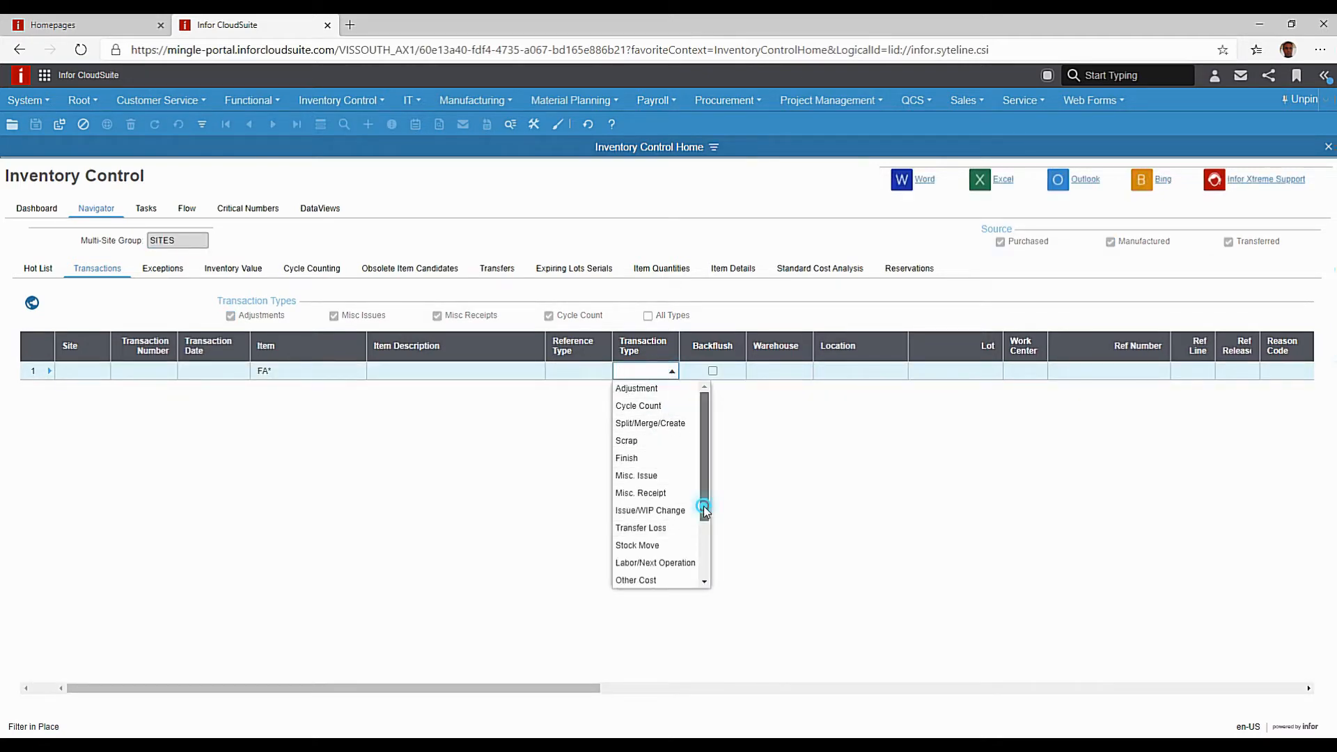
drag(704, 507, 705, 394)
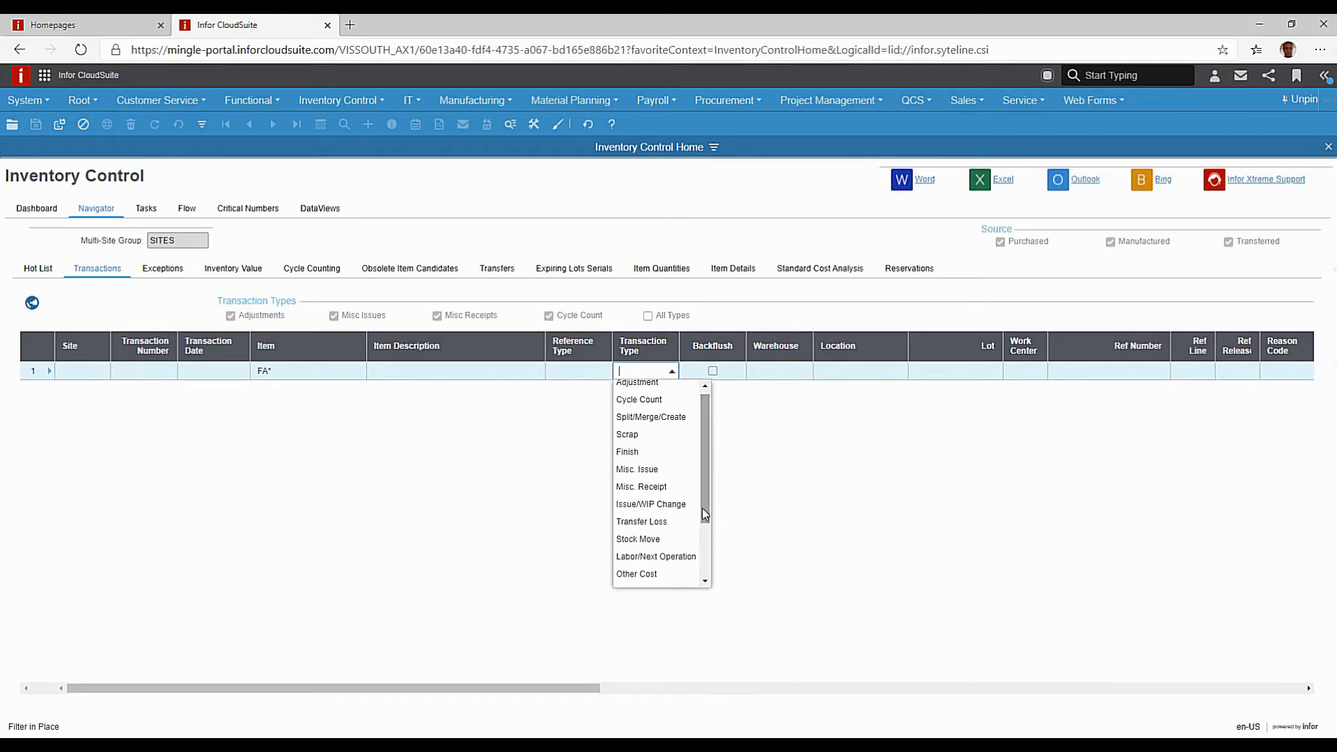
click(639, 489)
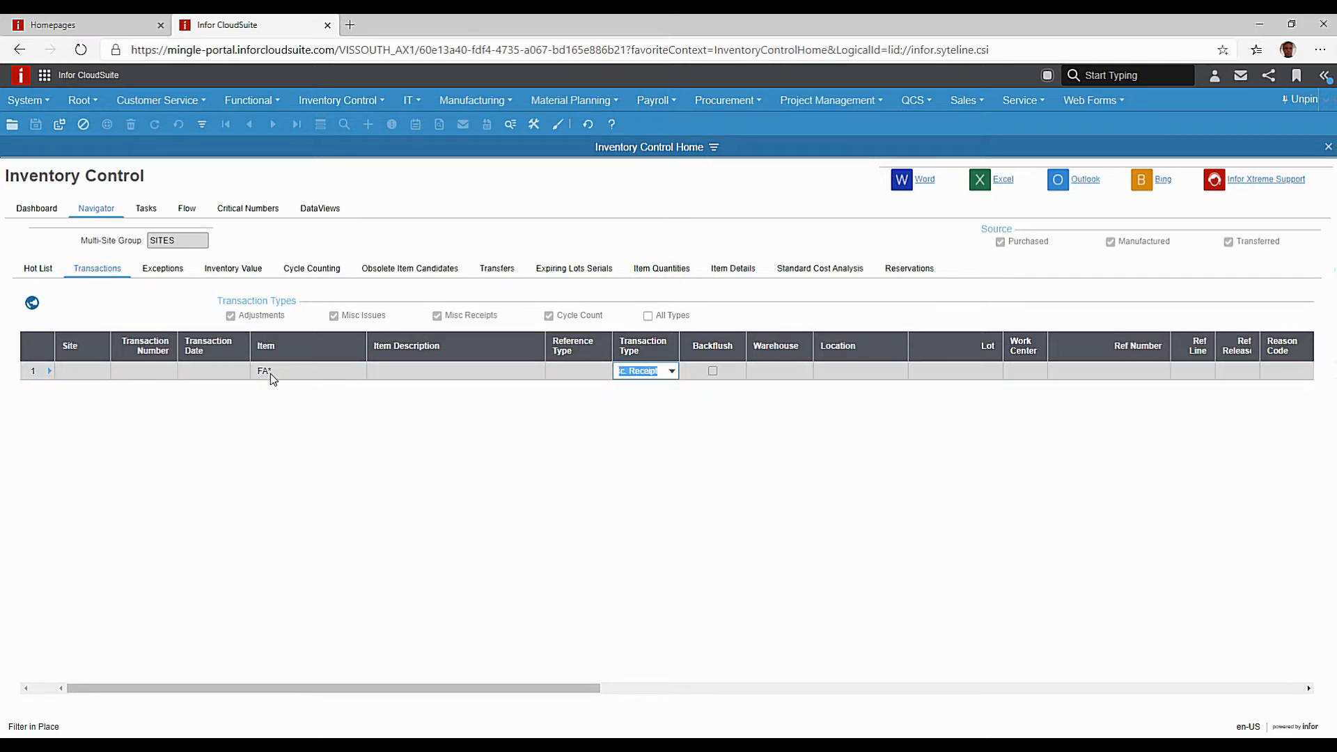
key(F4)
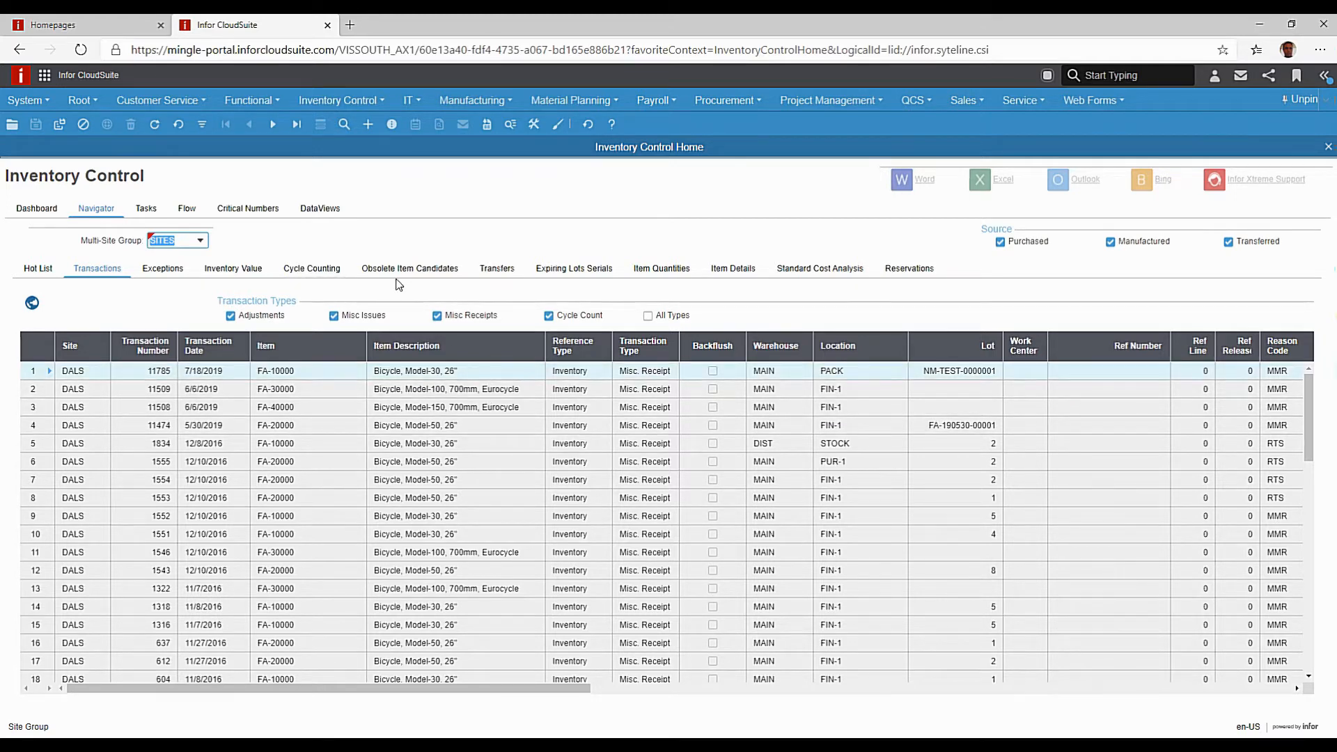
Step: View the expiring lots and serials, and check the available actions for the first record's lot and item
click(580, 272)
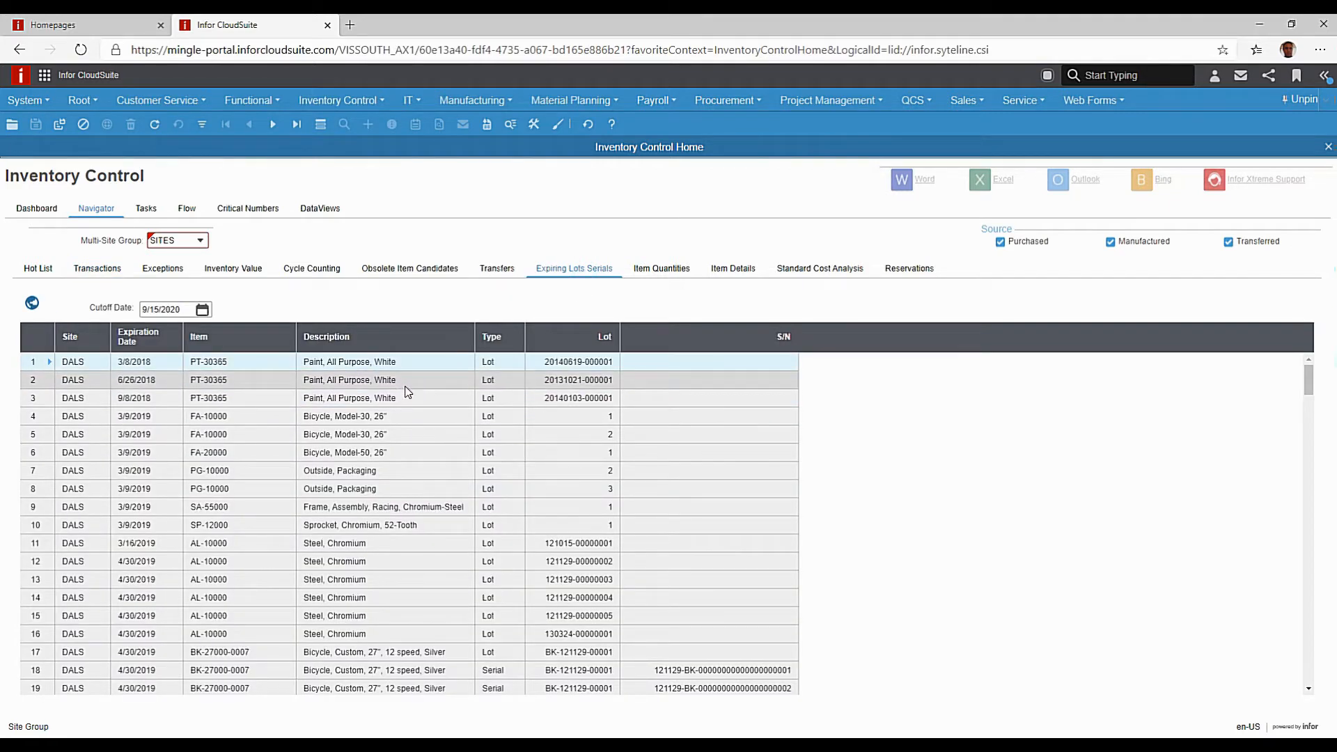
right_click(553, 367)
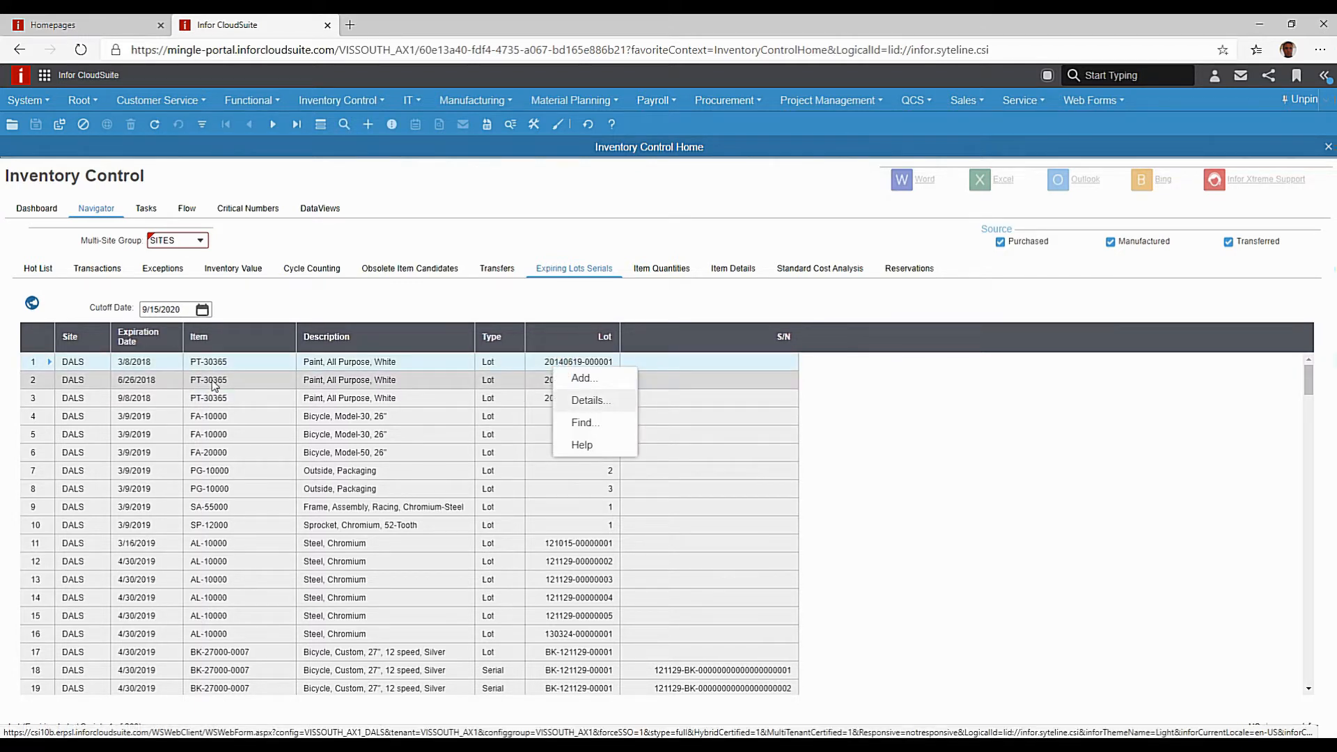
right_click(234, 361)
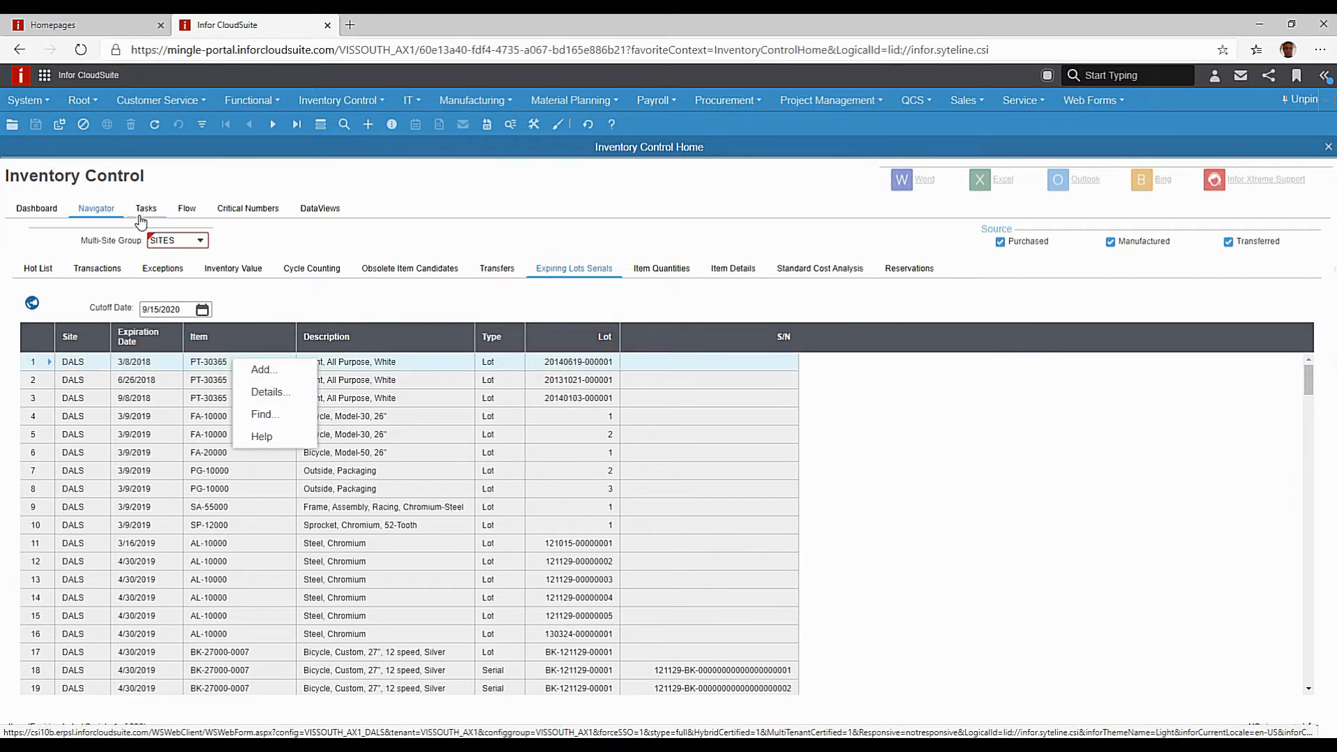
Step: Open the drilldown of the Inventory Value gauge from the general critical numbers
click(231, 210)
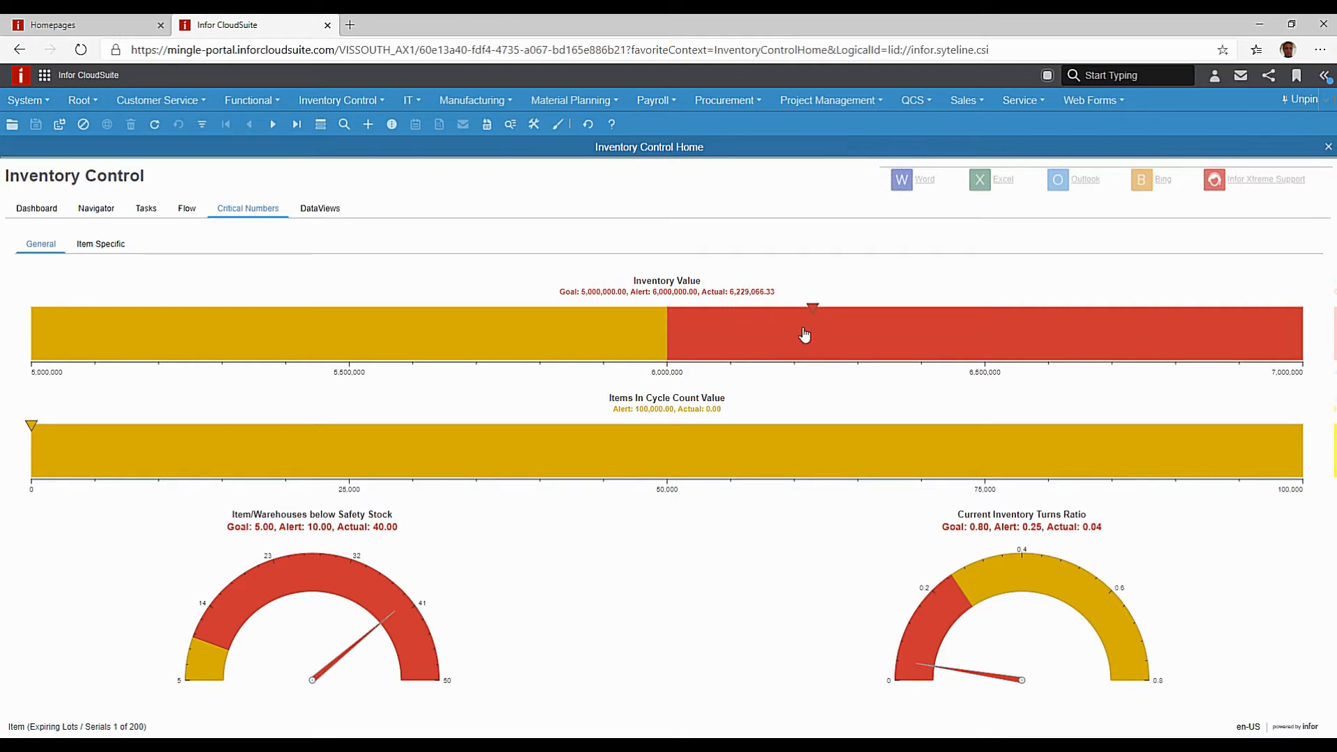
mouse_move(812, 316)
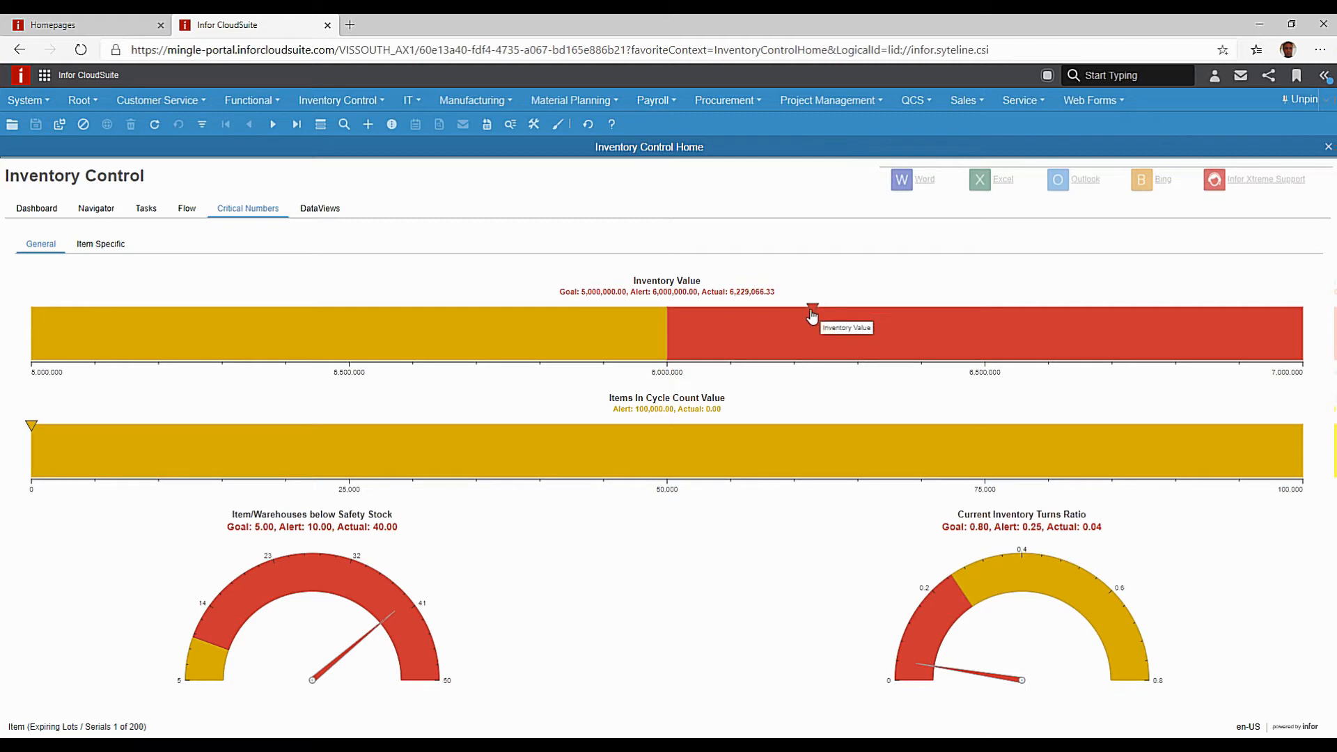
click(740, 326)
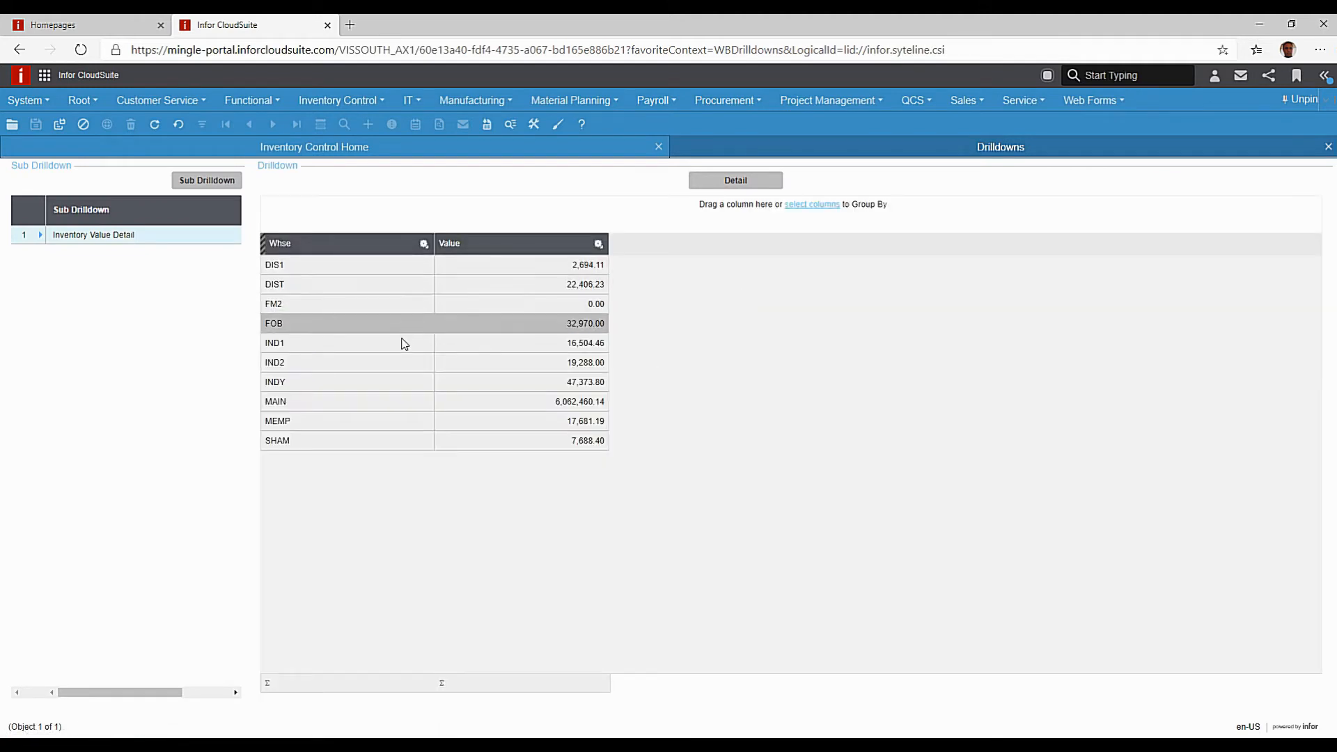
Step: Open the Inventory Value Detail sub drilldown for the MAIN warehouse
click(369, 403)
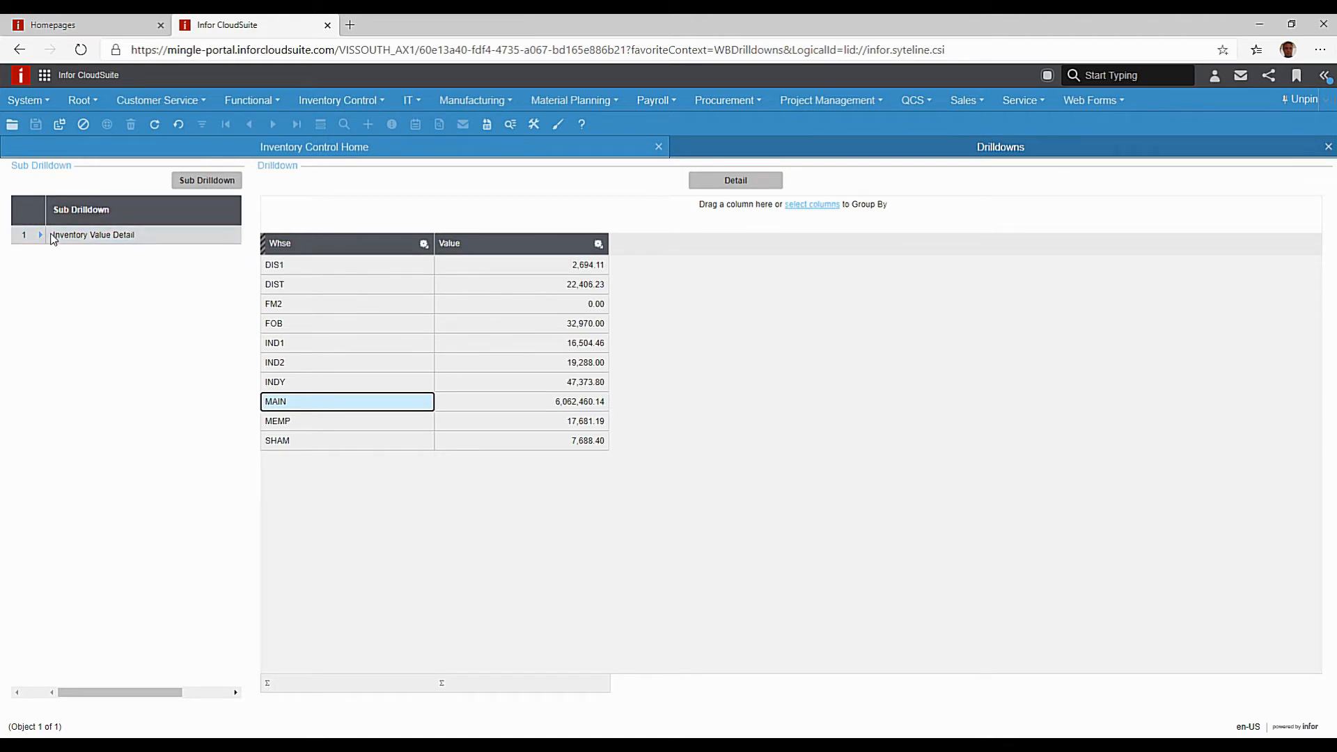
click(109, 242)
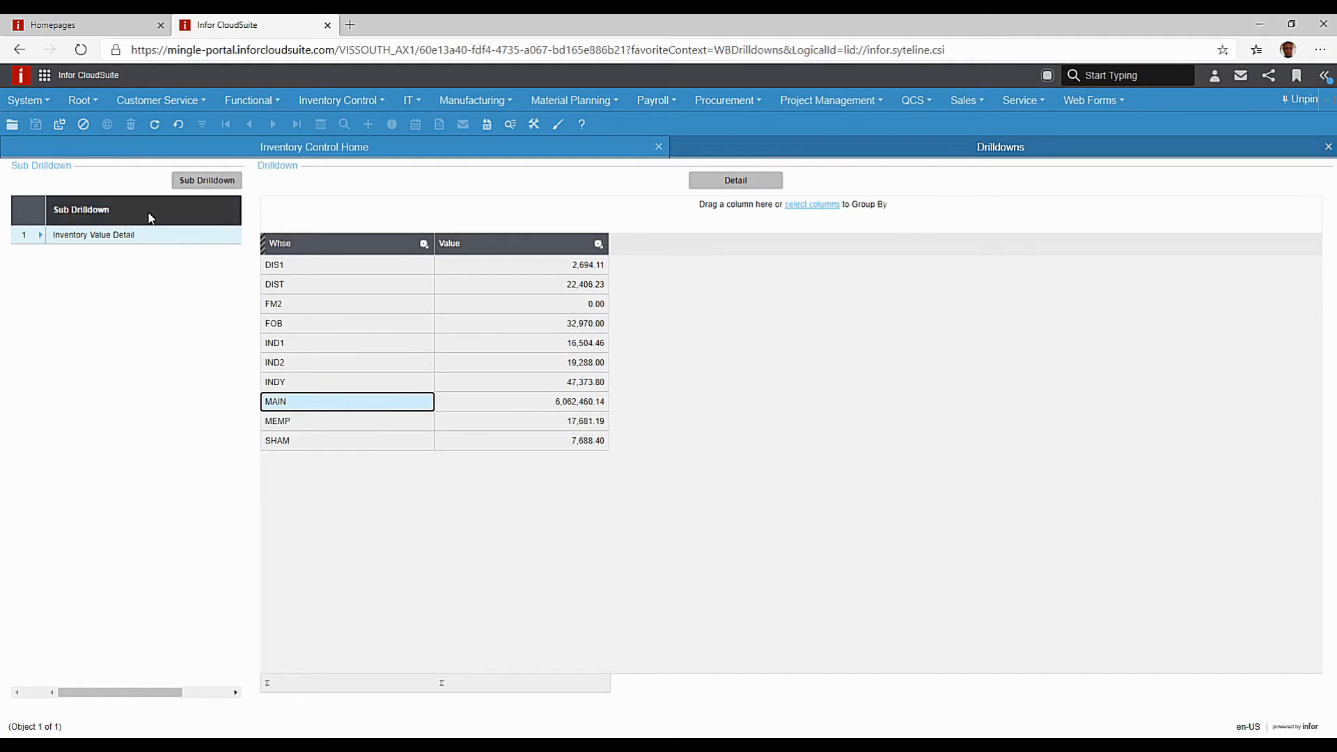
click(156, 235)
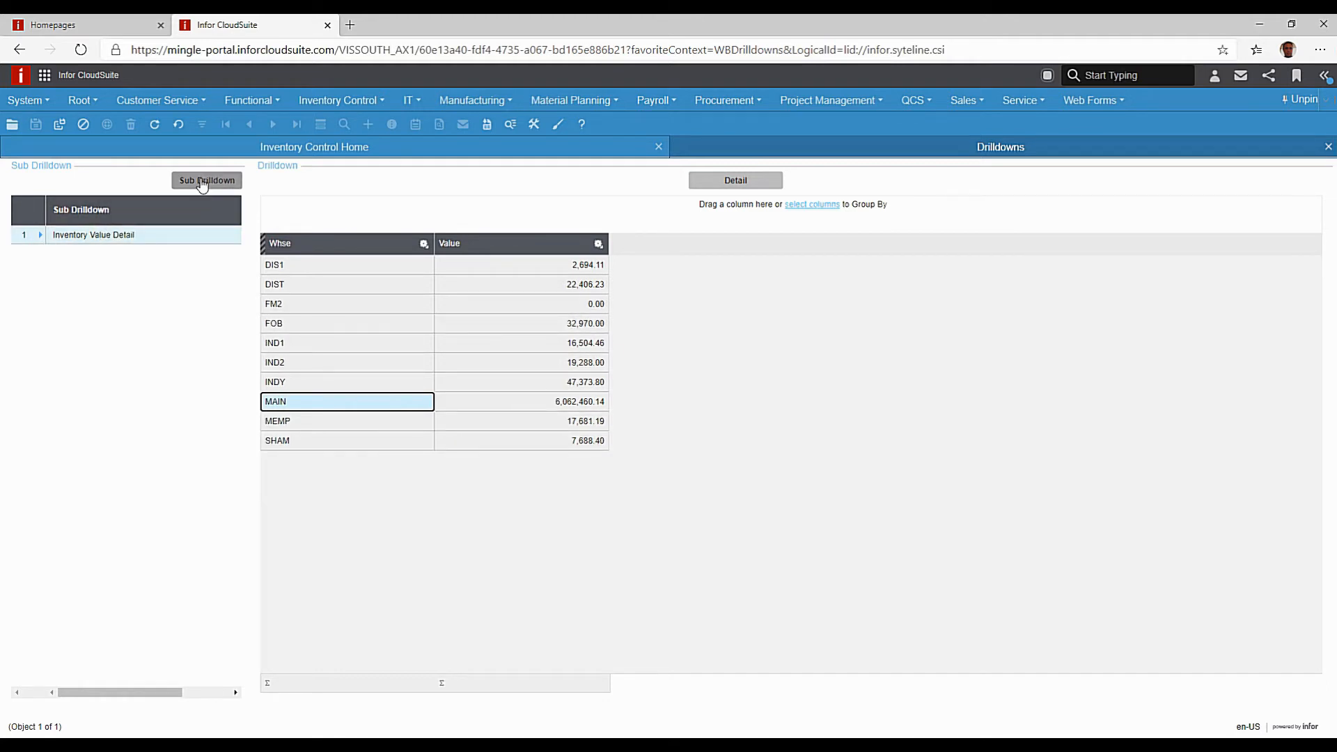
click(206, 180)
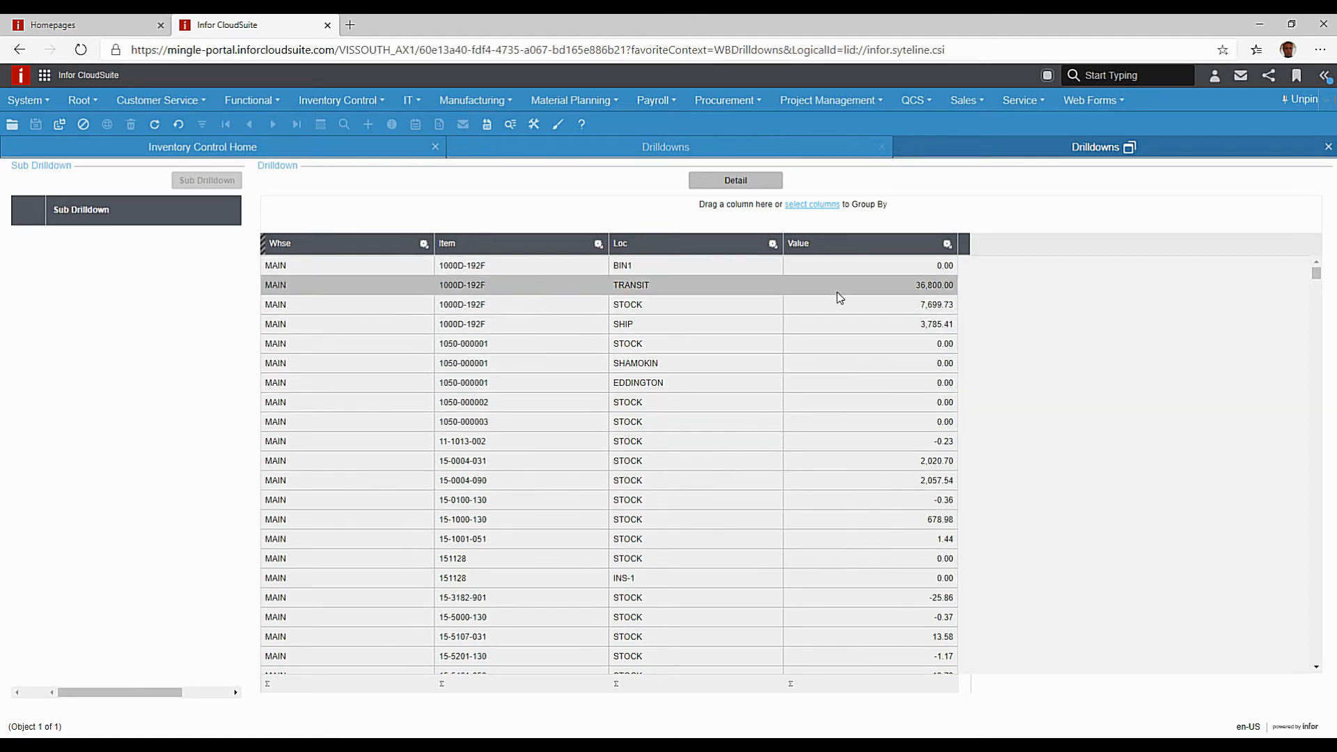
Step: Filter the MAIN warehouse detail to records with Value greater than 0, and close both drilldowns after reviewing them
click(946, 245)
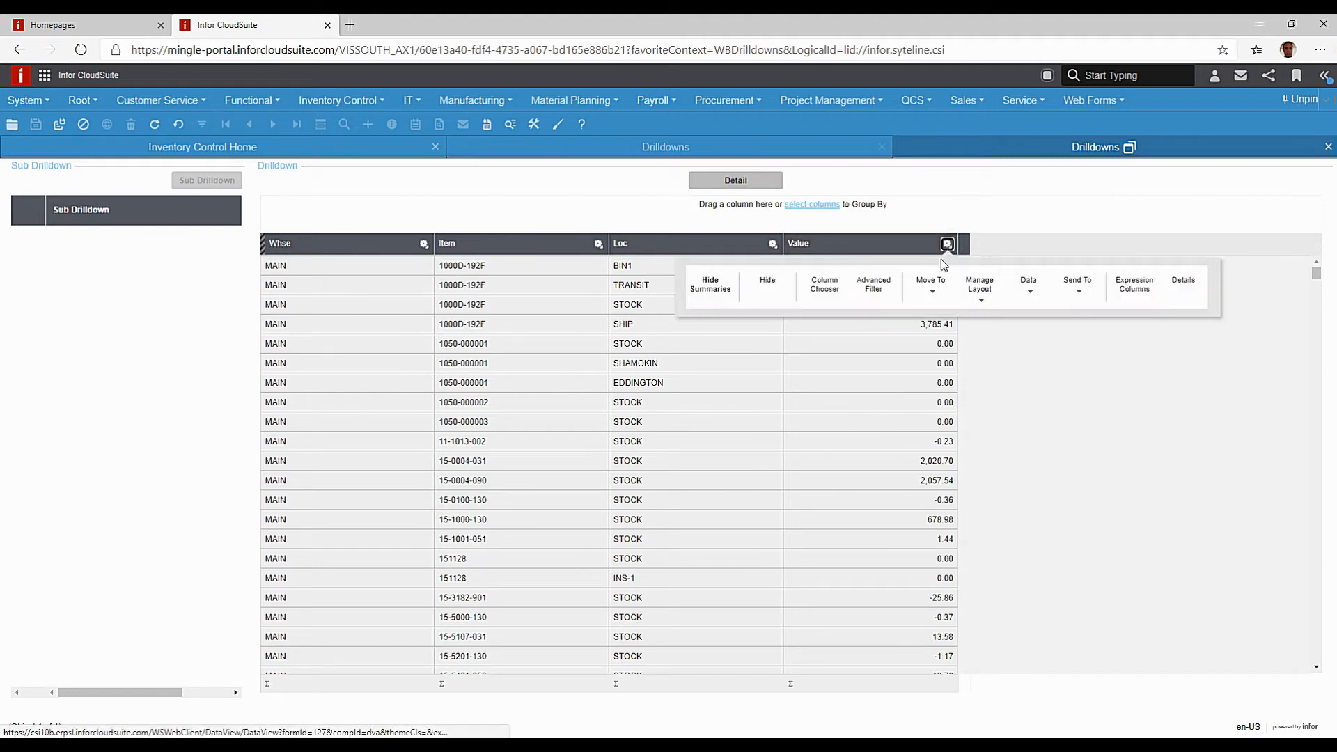
click(873, 284)
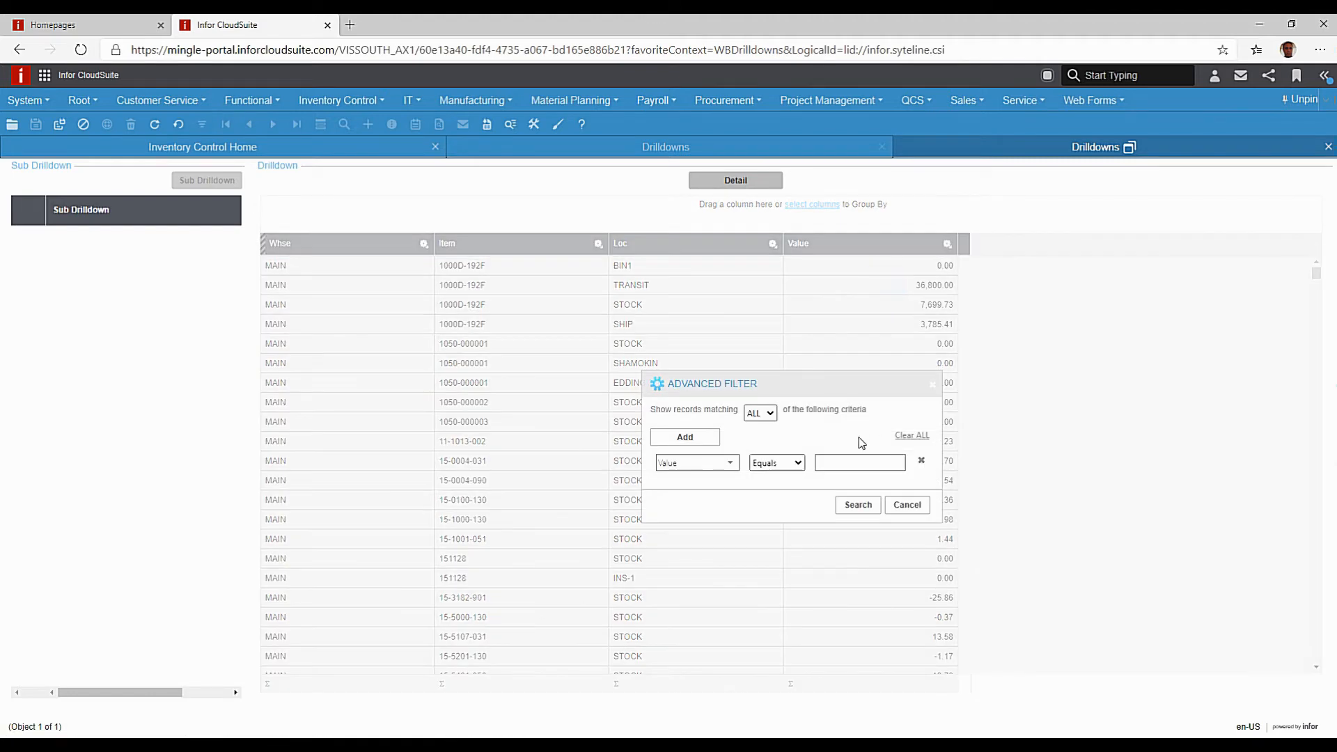
click(797, 463)
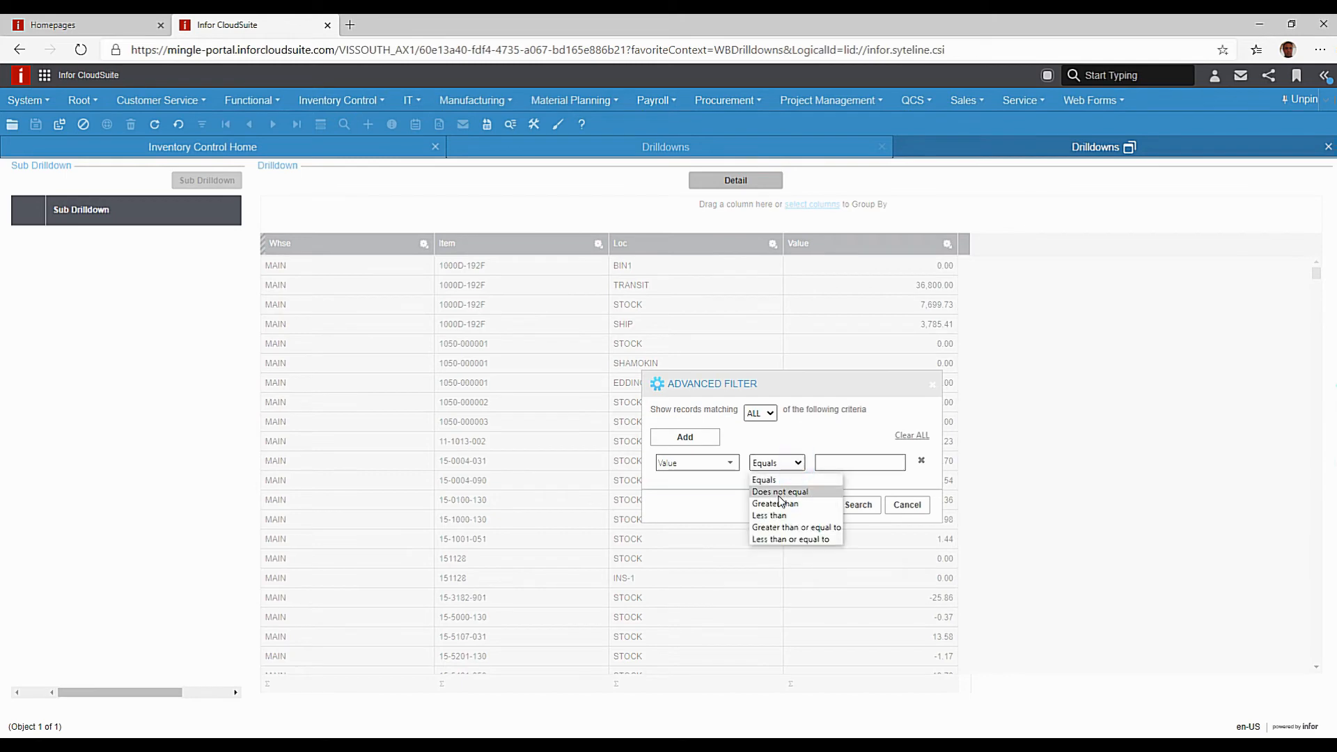
click(781, 510)
click(820, 462)
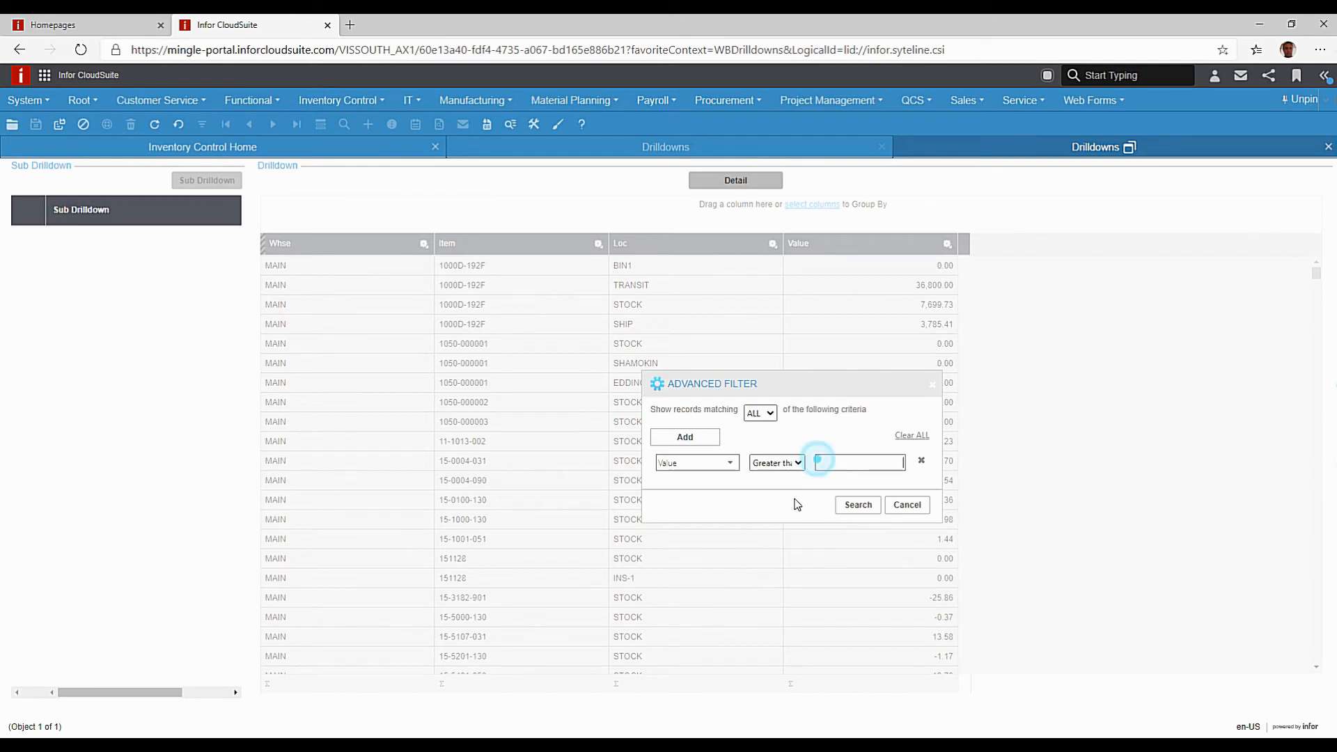
text(0)
click(857, 505)
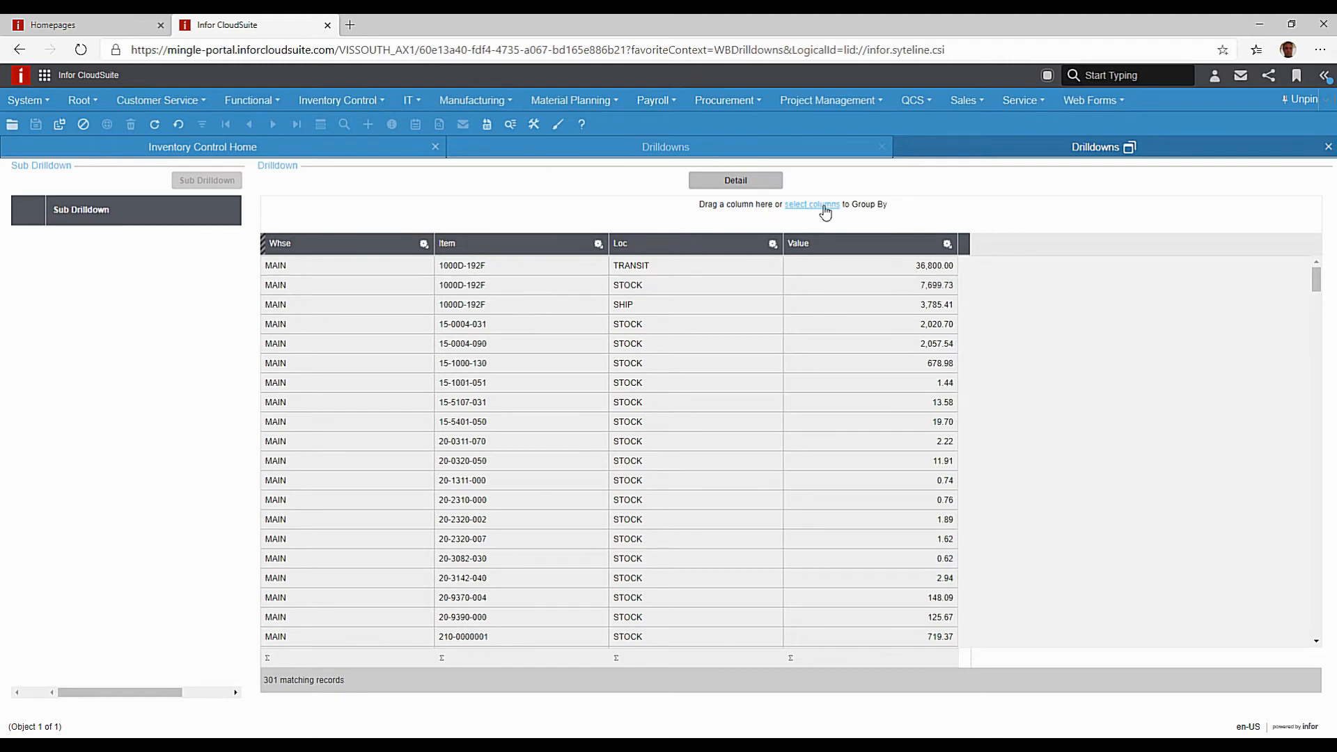
click(1328, 145)
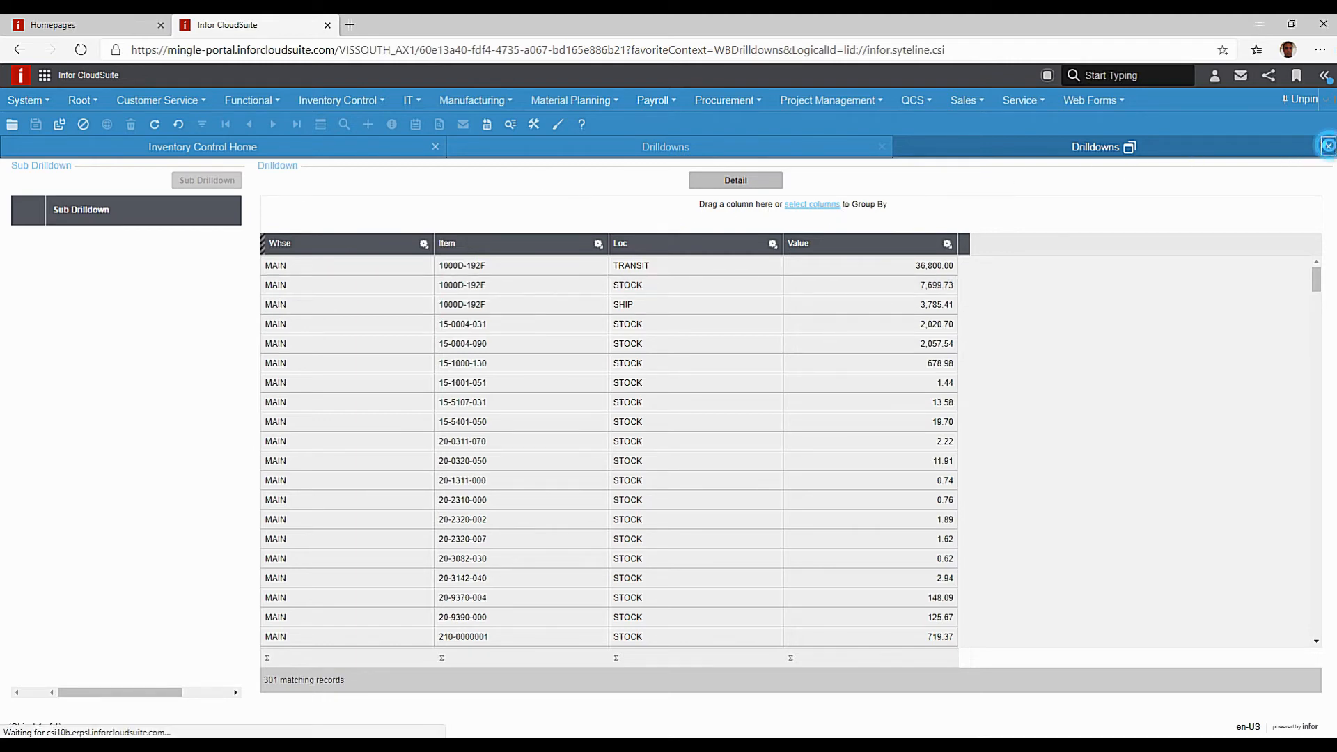
click(1327, 146)
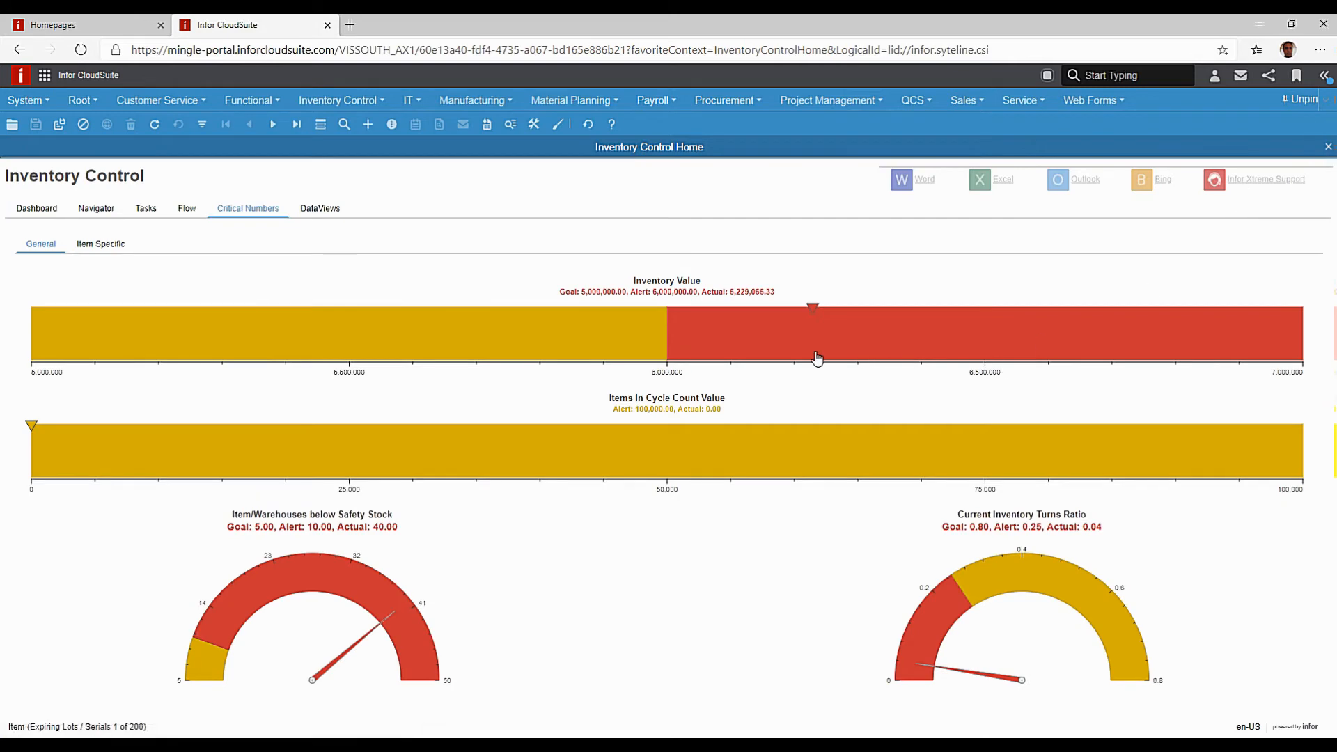
Step: Review the historical snapshots of the Inventory Value critical number and close them
right_click(742, 333)
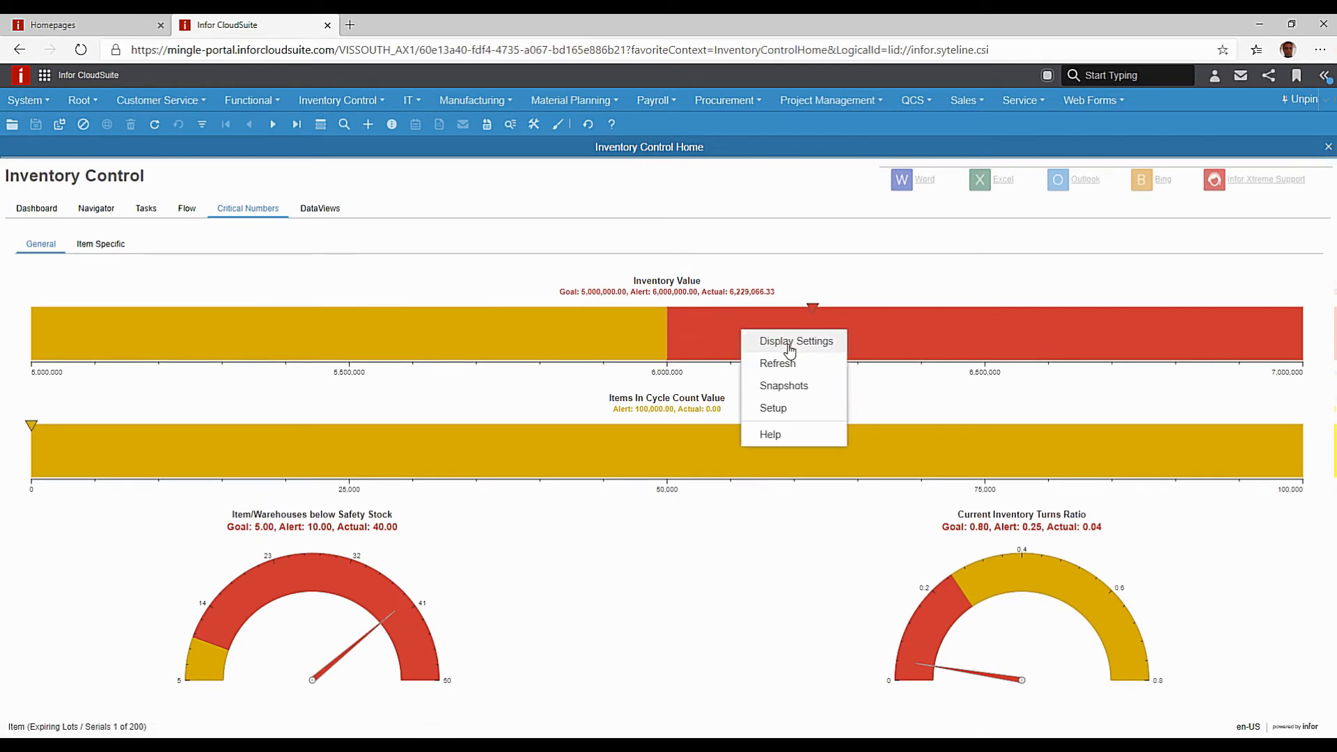
click(783, 385)
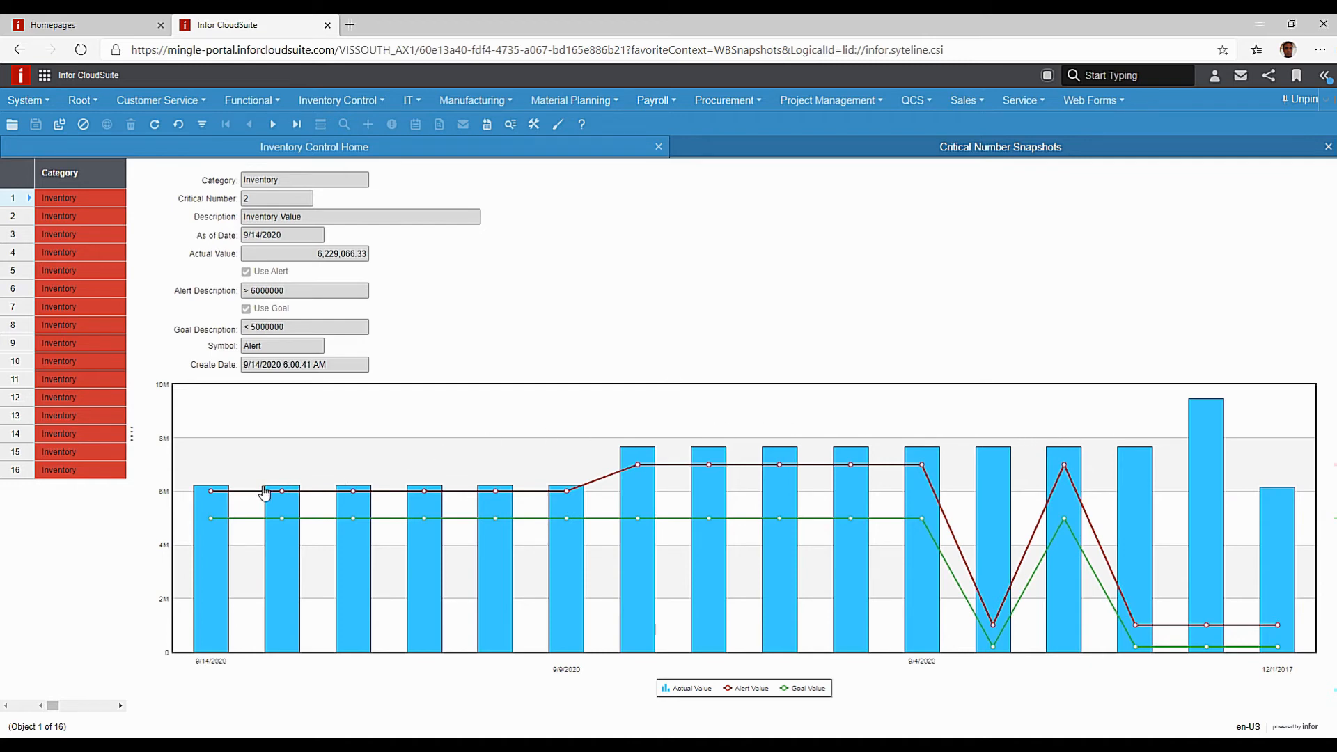
mouse_move(230, 519)
click(1328, 148)
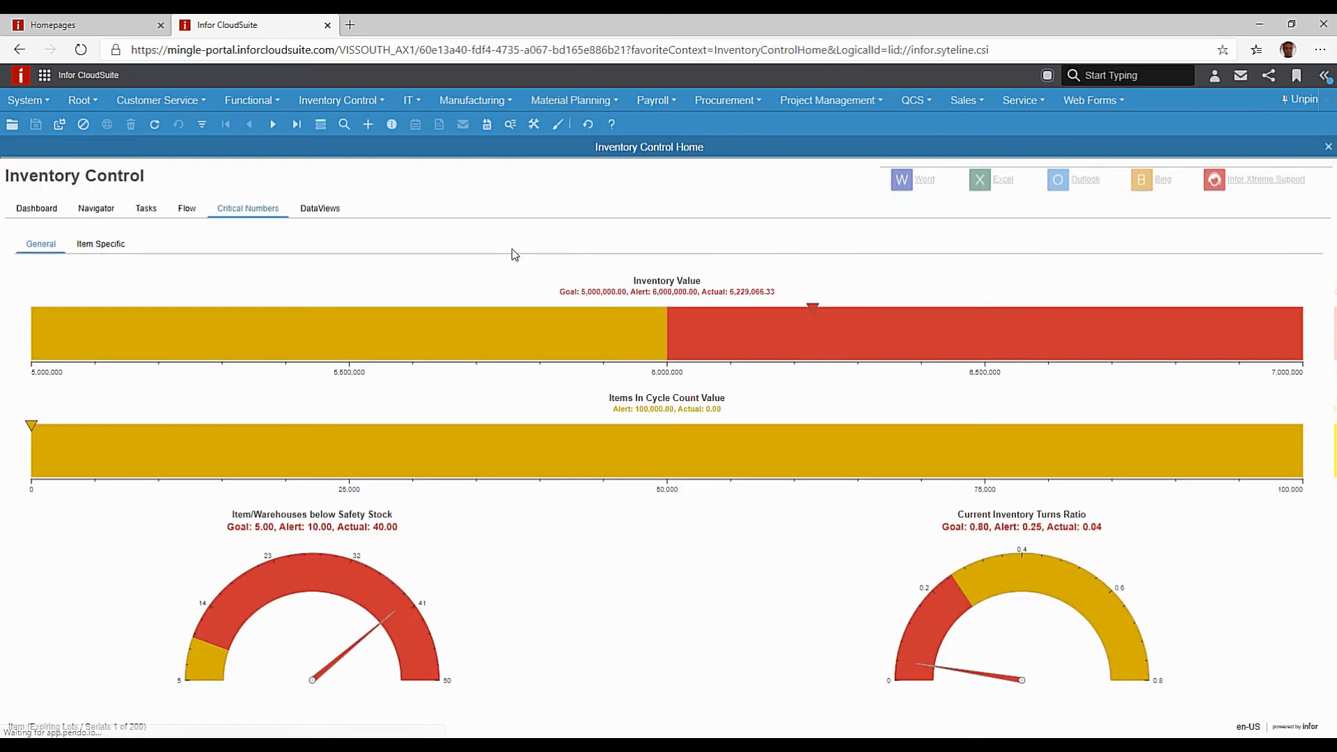
Step: In the Inventory DataView, place the Description column directly after Item and group the records by Warehouse
click(334, 214)
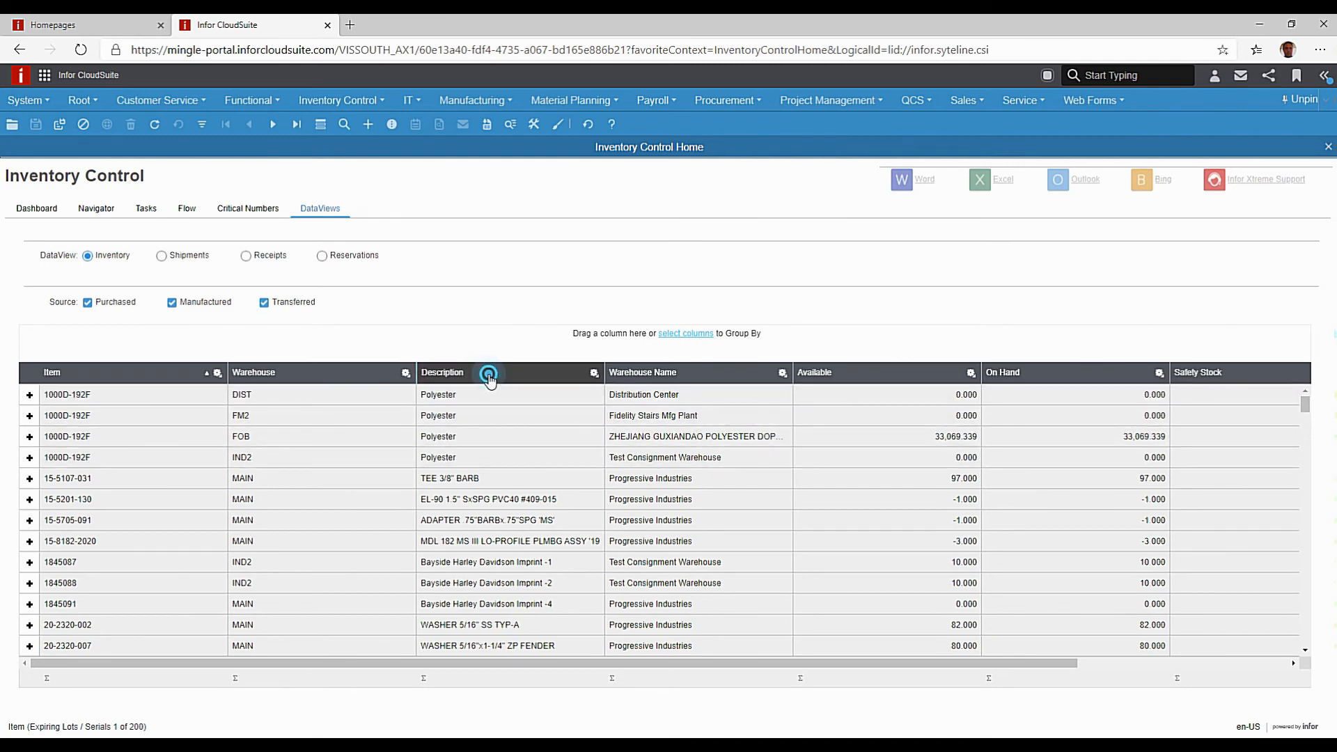
drag(492, 372, 295, 373)
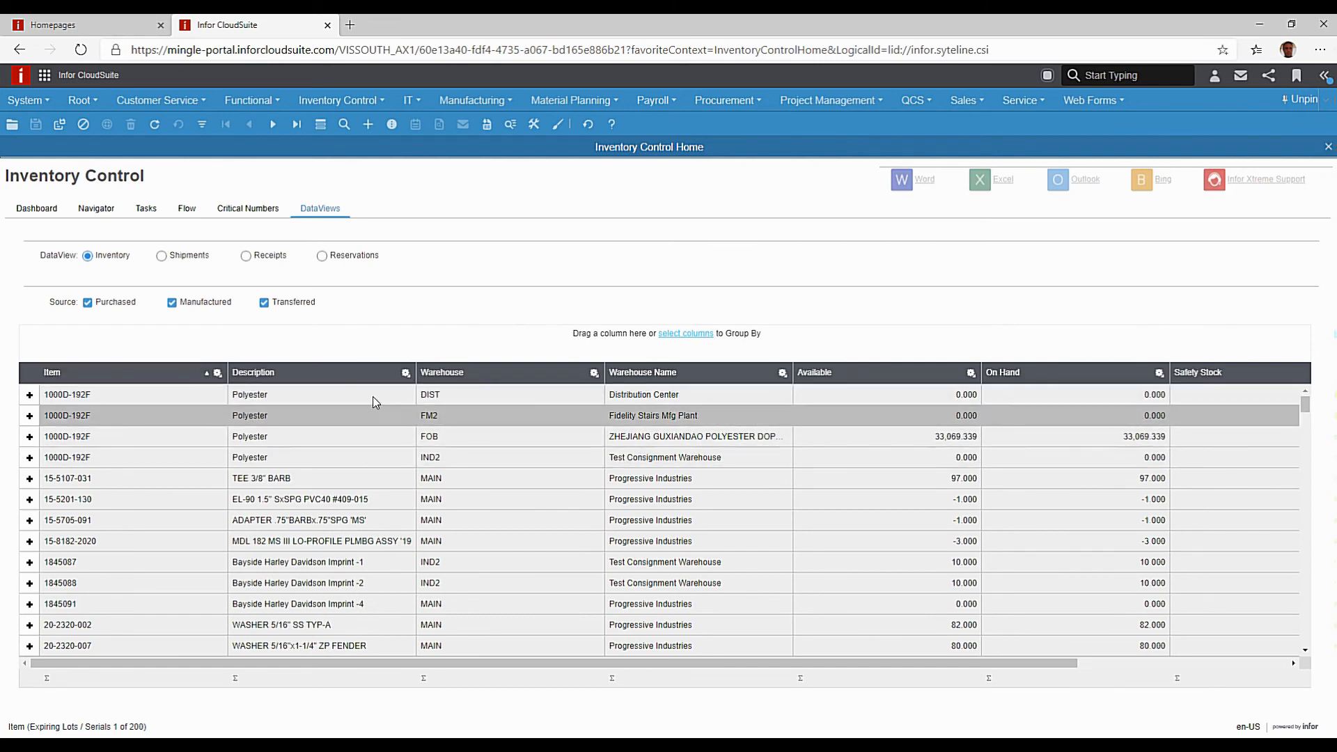
drag(485, 366, 464, 341)
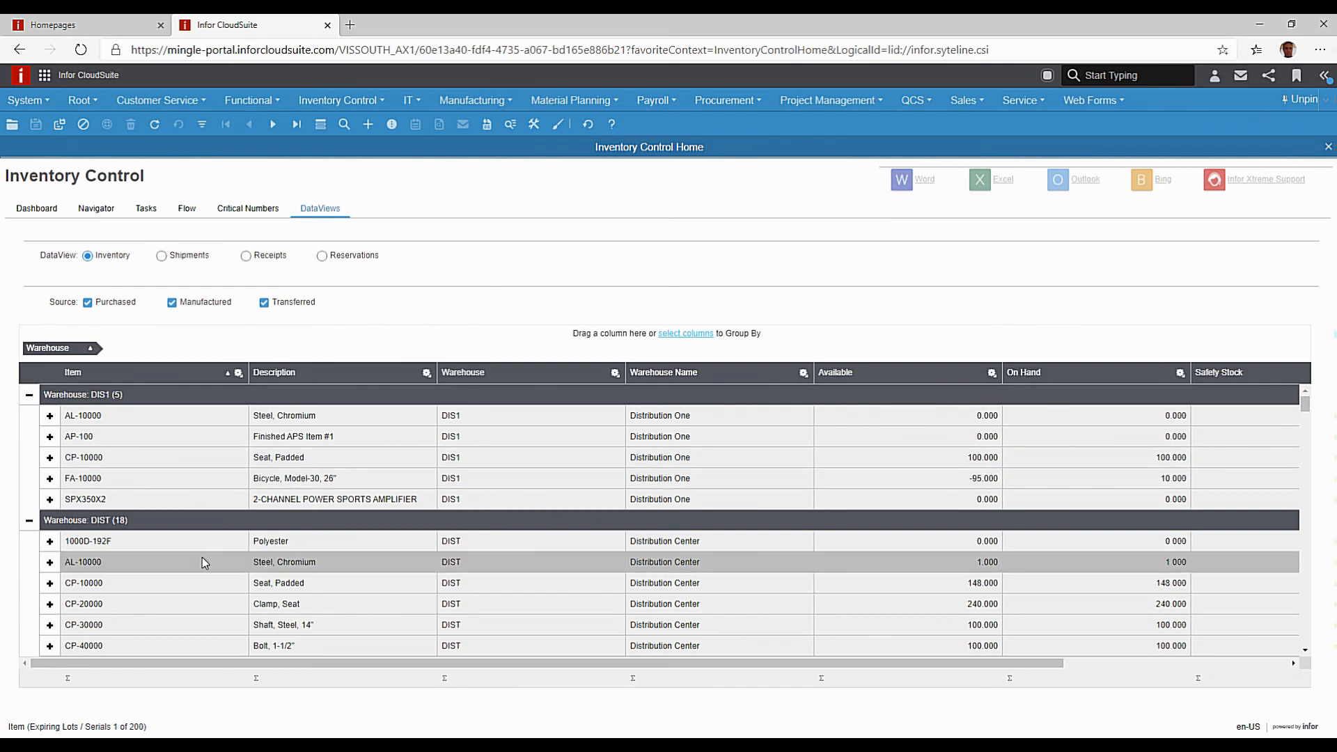
Step: Review the layout saving options of the Inventory DataView and apply the saved Group by Warehouse layout
click(427, 373)
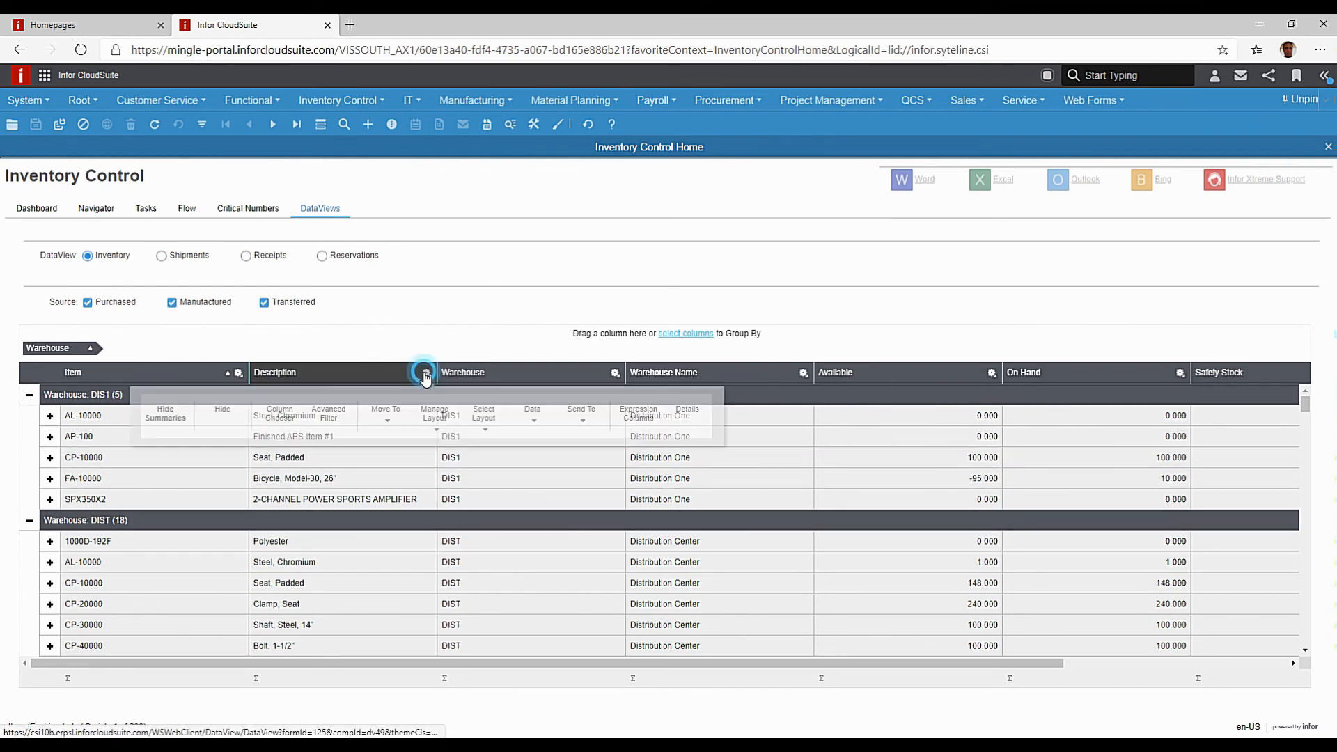
click(436, 414)
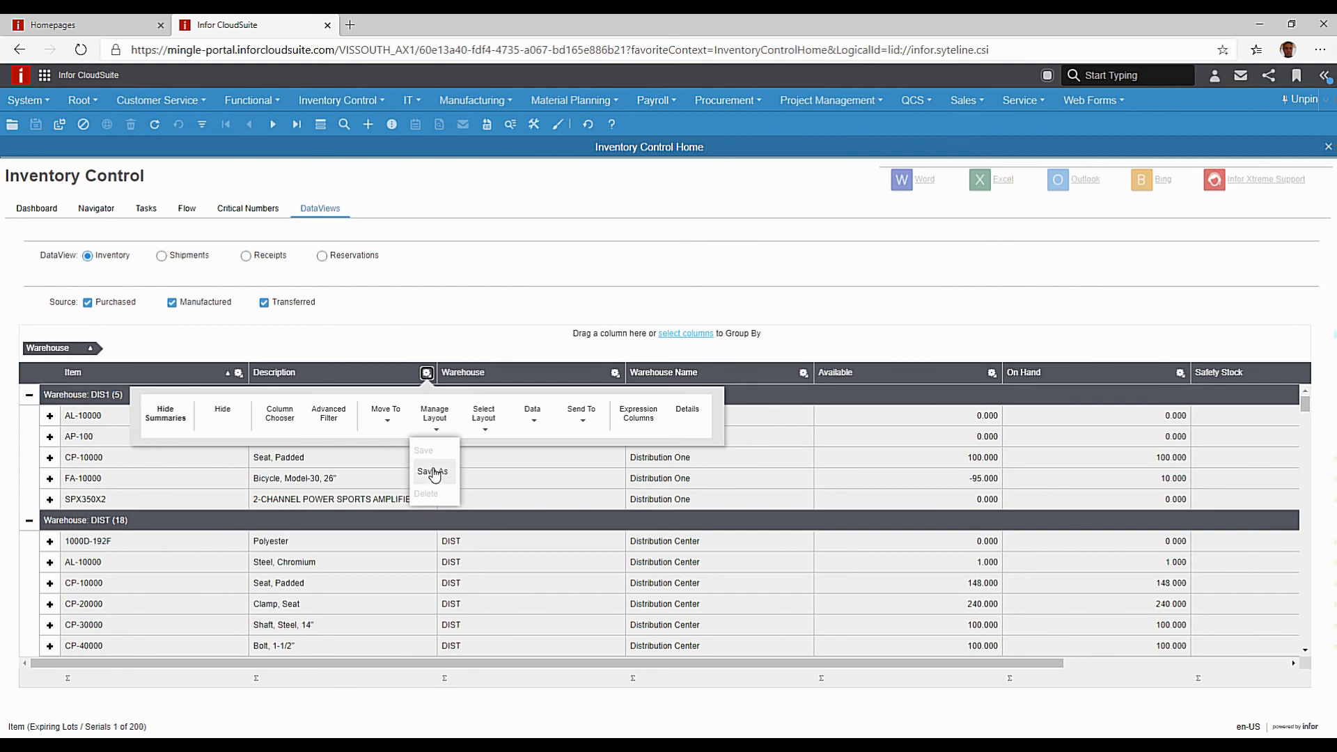
click(490, 418)
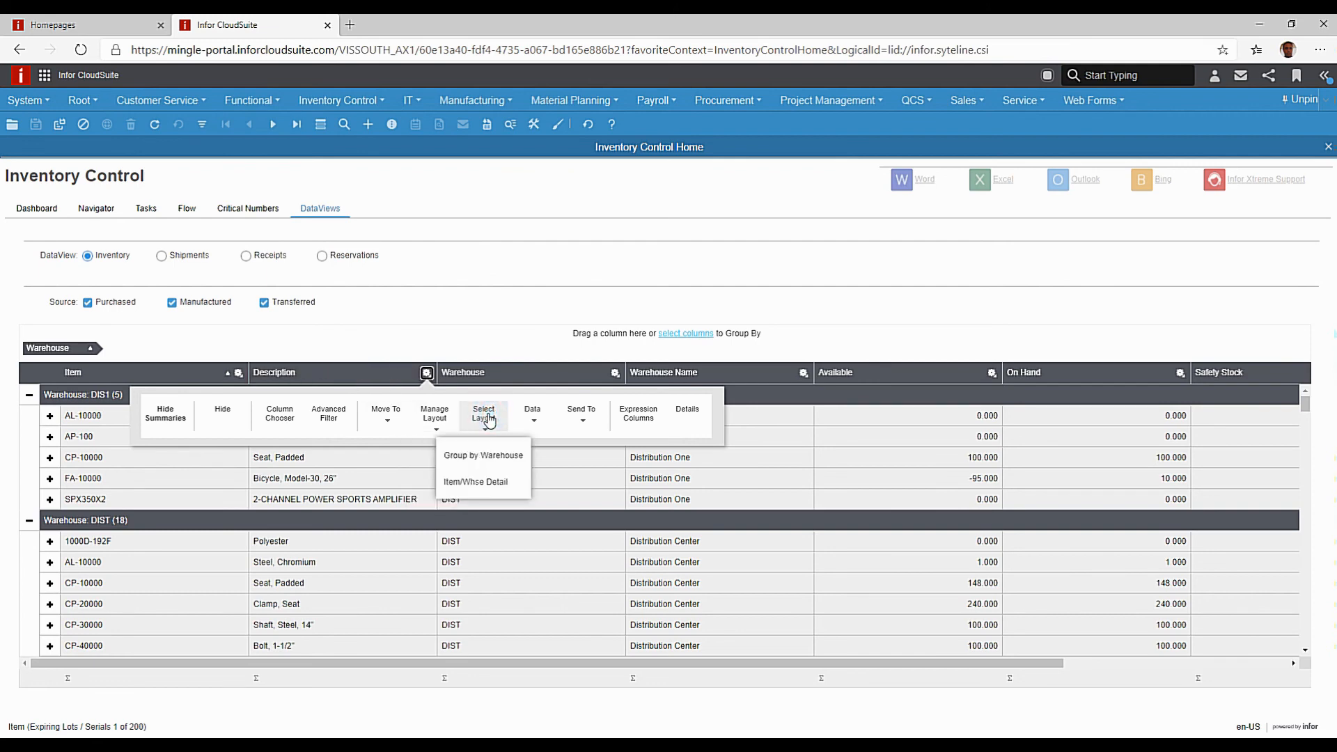
click(480, 477)
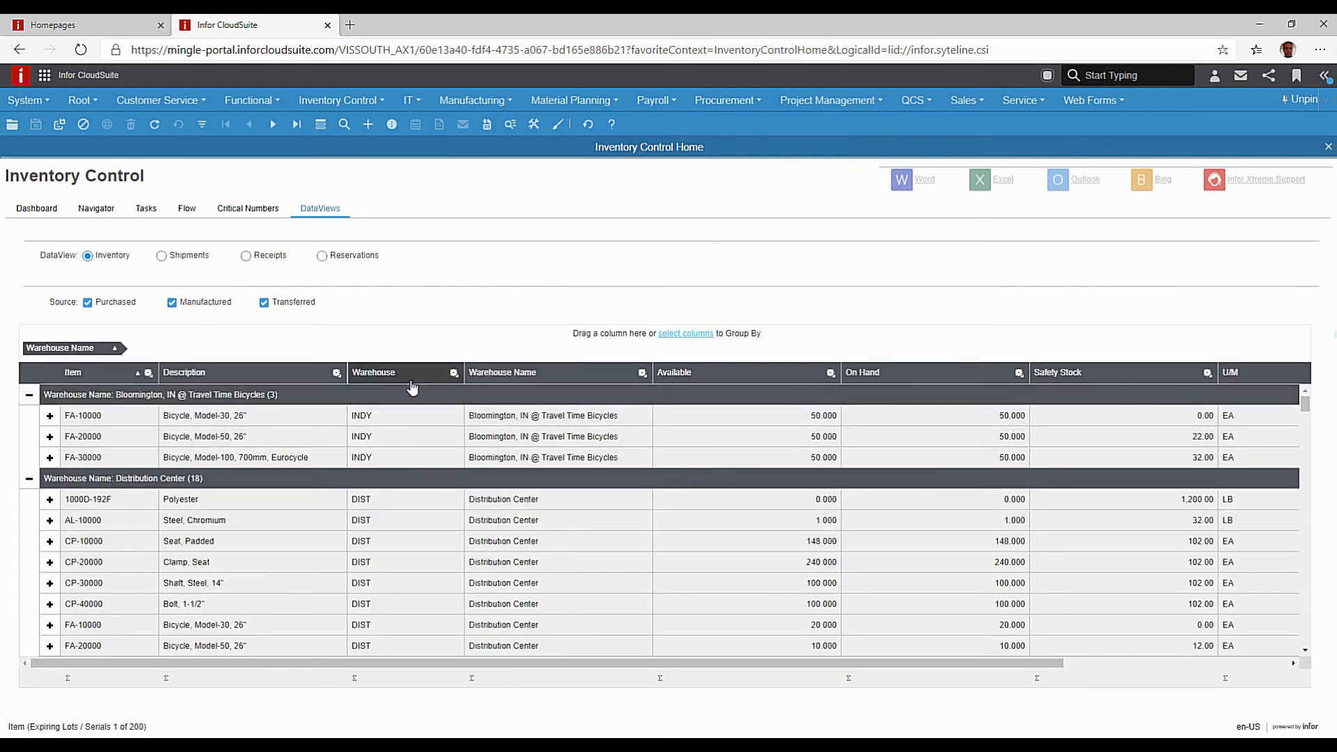
Step: Check the summary options available for the Warehouse Name column and dismiss them without applying any
click(490, 688)
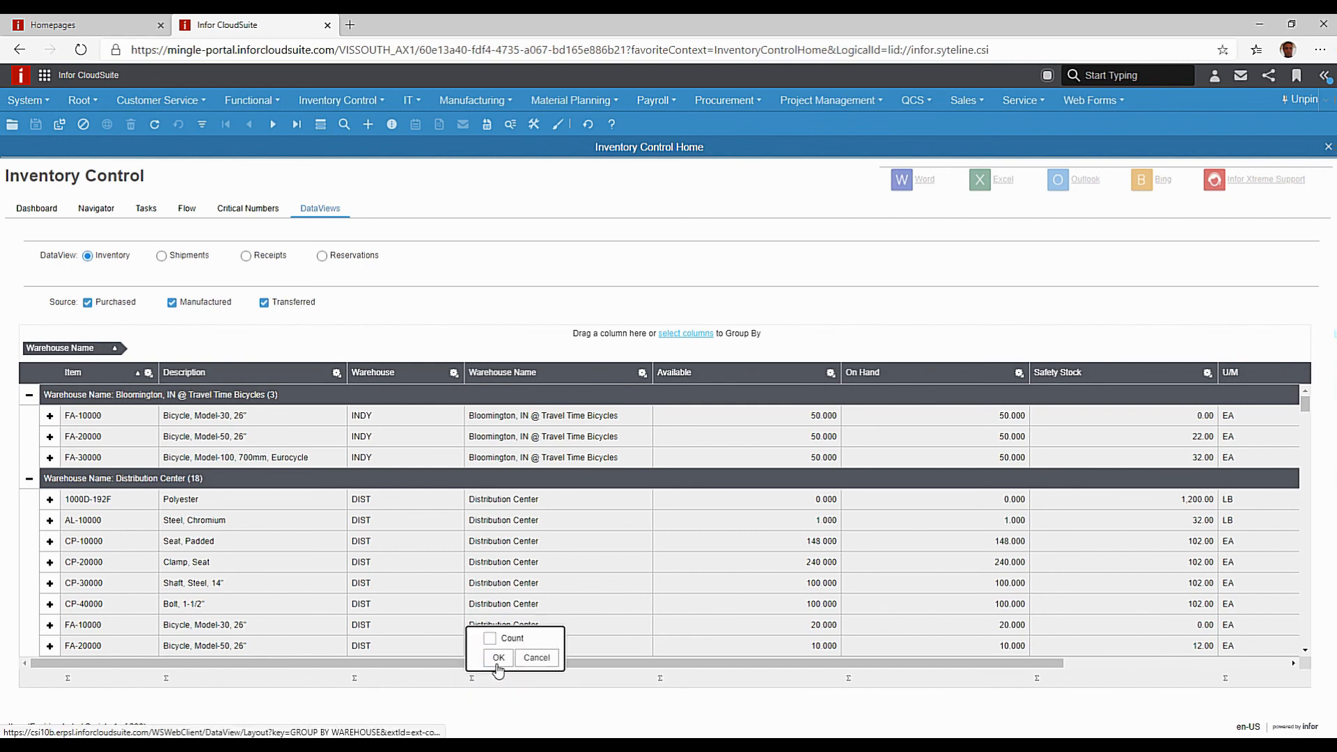
click(529, 341)
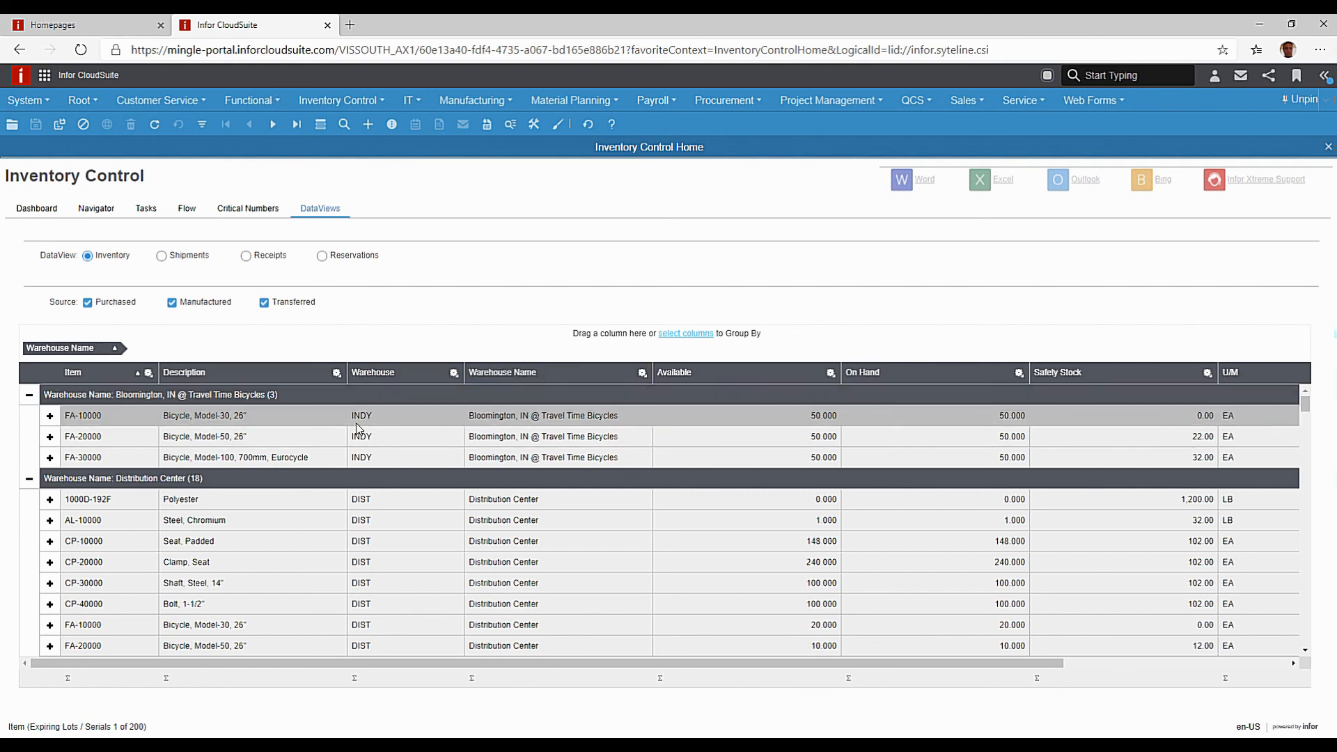
Step: Bring up the related DataViews and forms available for item FA-10000 in the Bloomington warehouse group
right_click(120, 415)
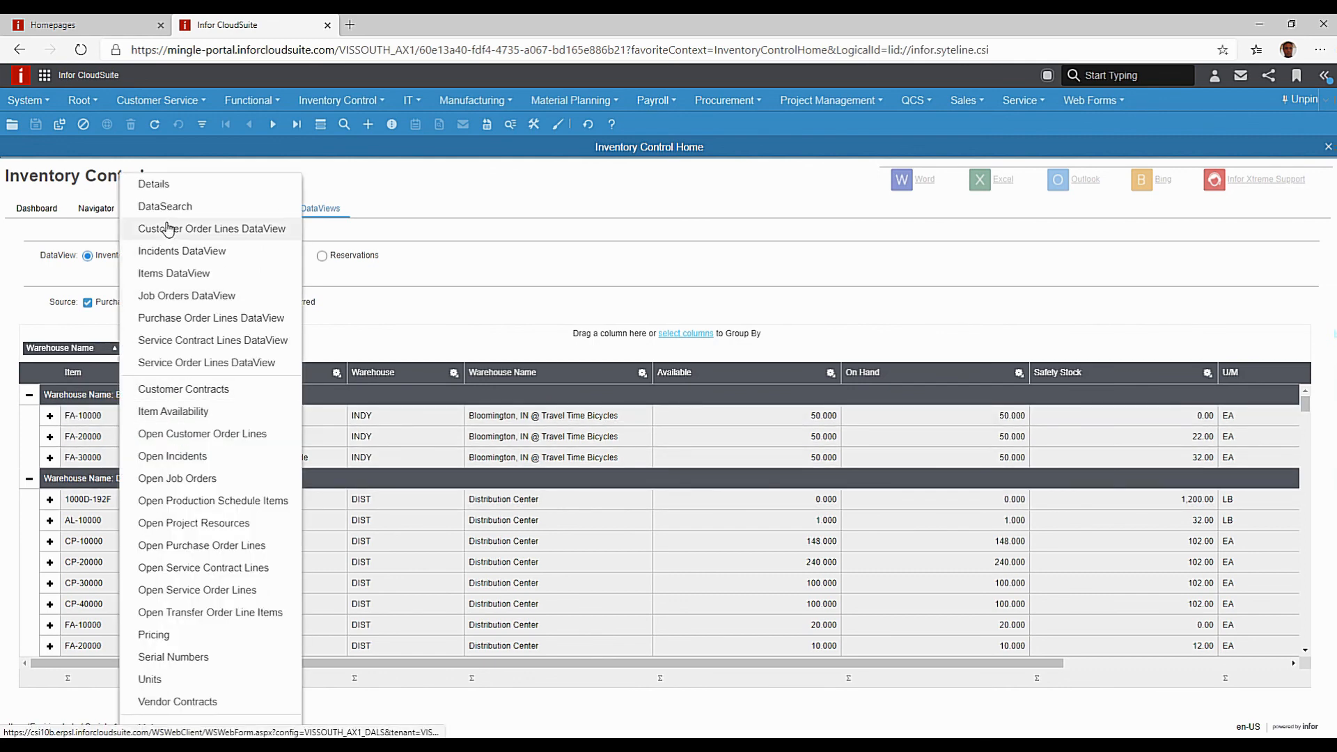